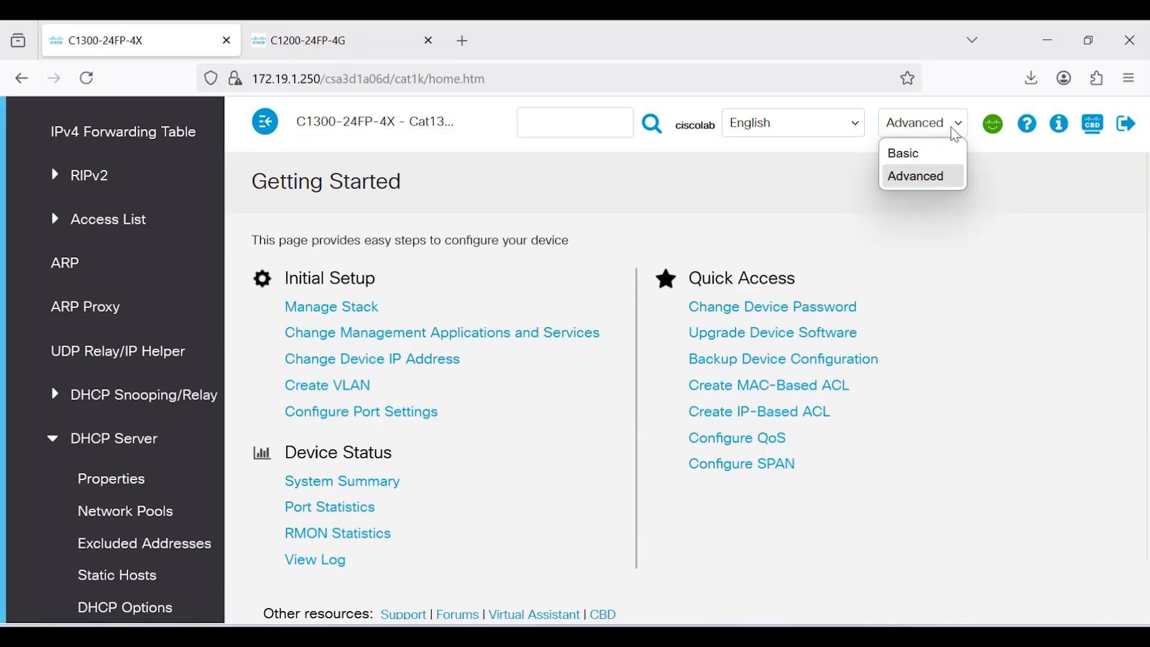
# Keep the switch web UI in Advanced display mode
pyautogui.click(777, 183)
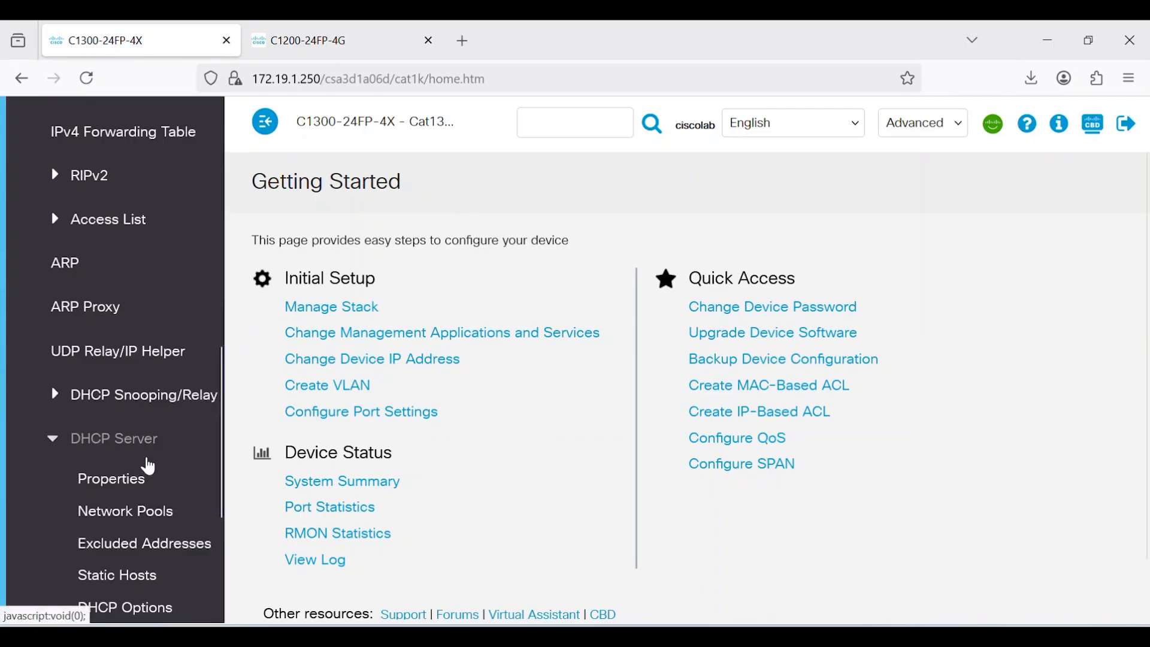
# Try enabling the DHCP server in DHCP Server Properties; it is refused because relay is on
pyautogui.click(119, 487)
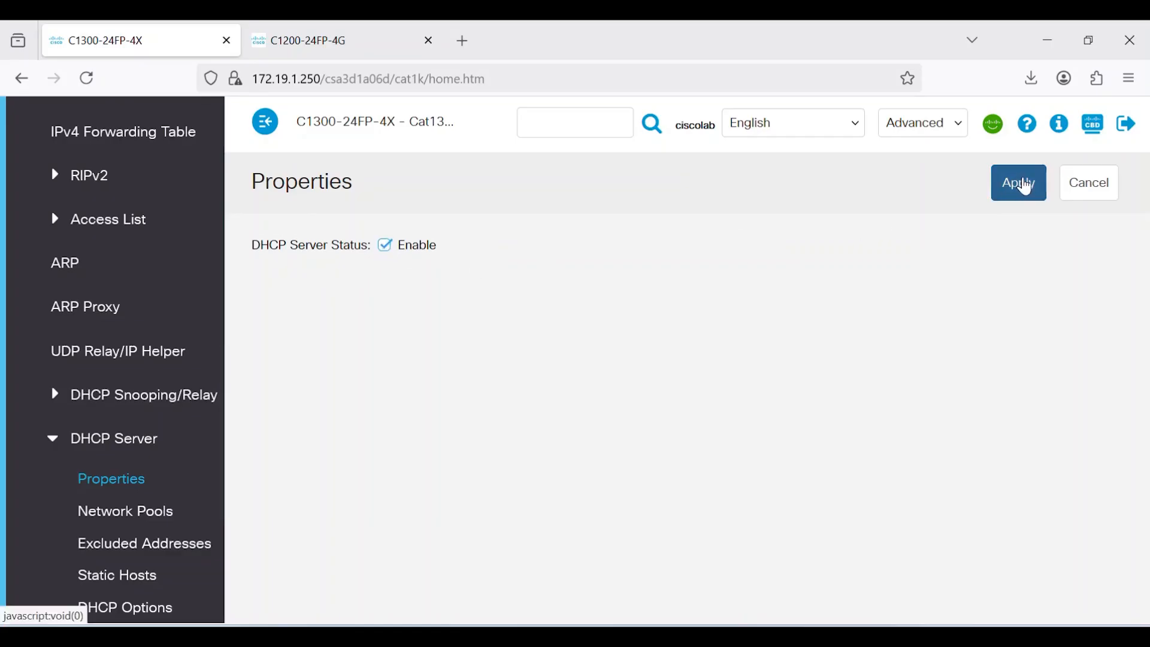
pyautogui.click(1023, 183)
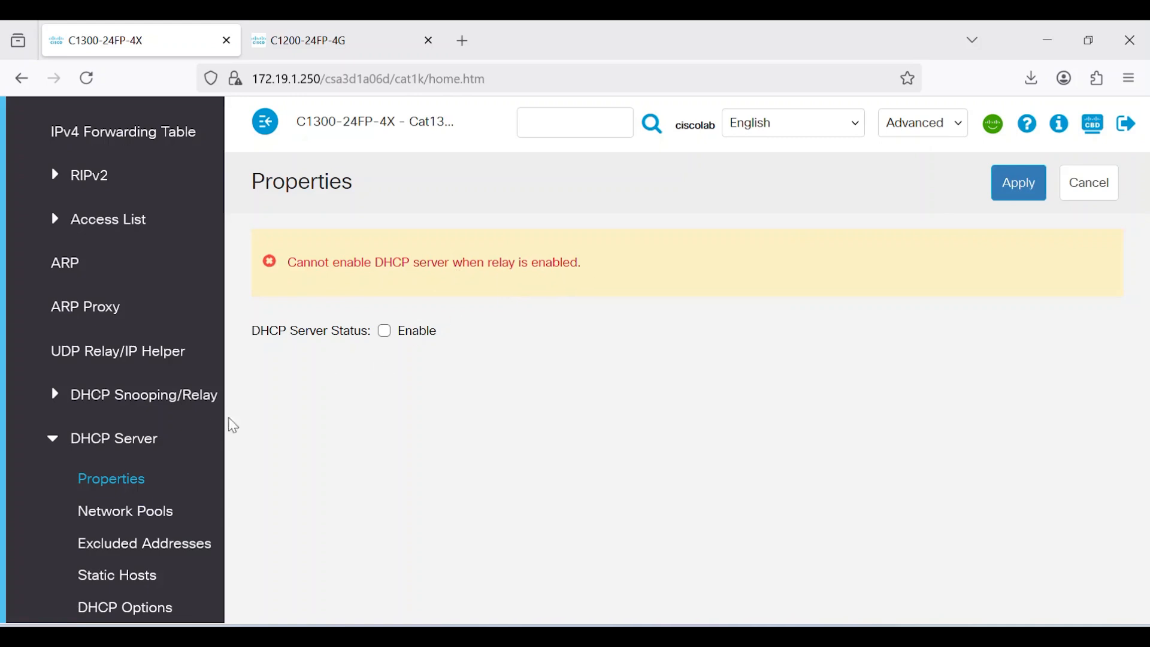
pyautogui.click(57, 396)
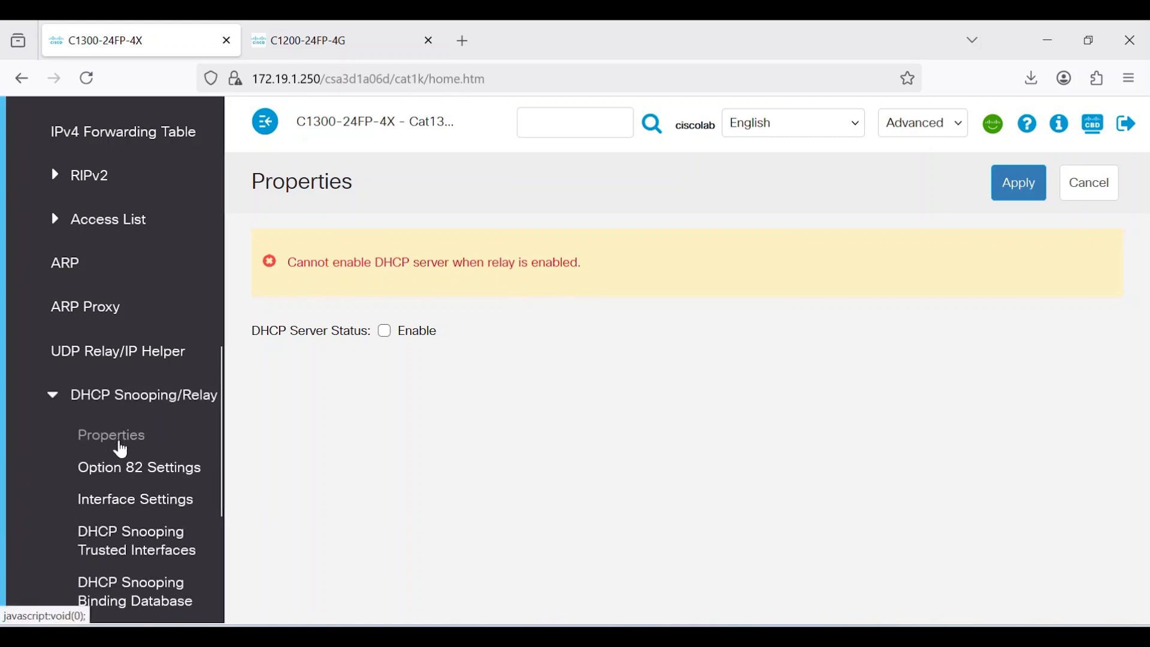
# Turn off DHCP Relay in DHCP Snooping/Relay Properties and apply
pyautogui.click(116, 439)
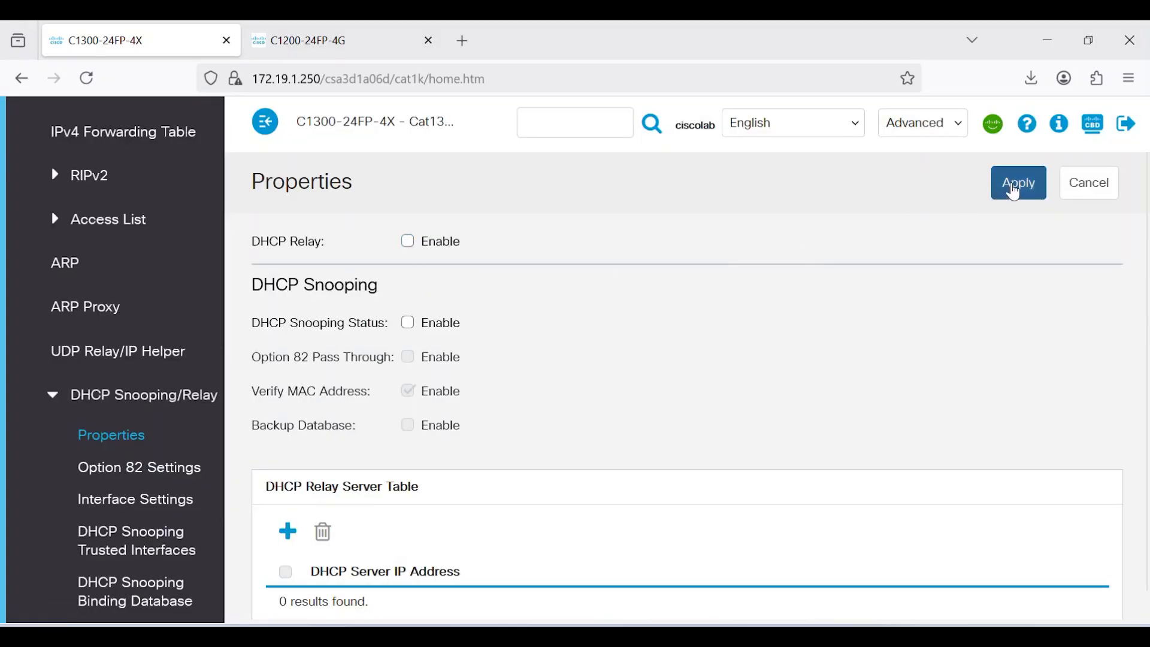
pyautogui.click(1016, 187)
pyautogui.click(75, 402)
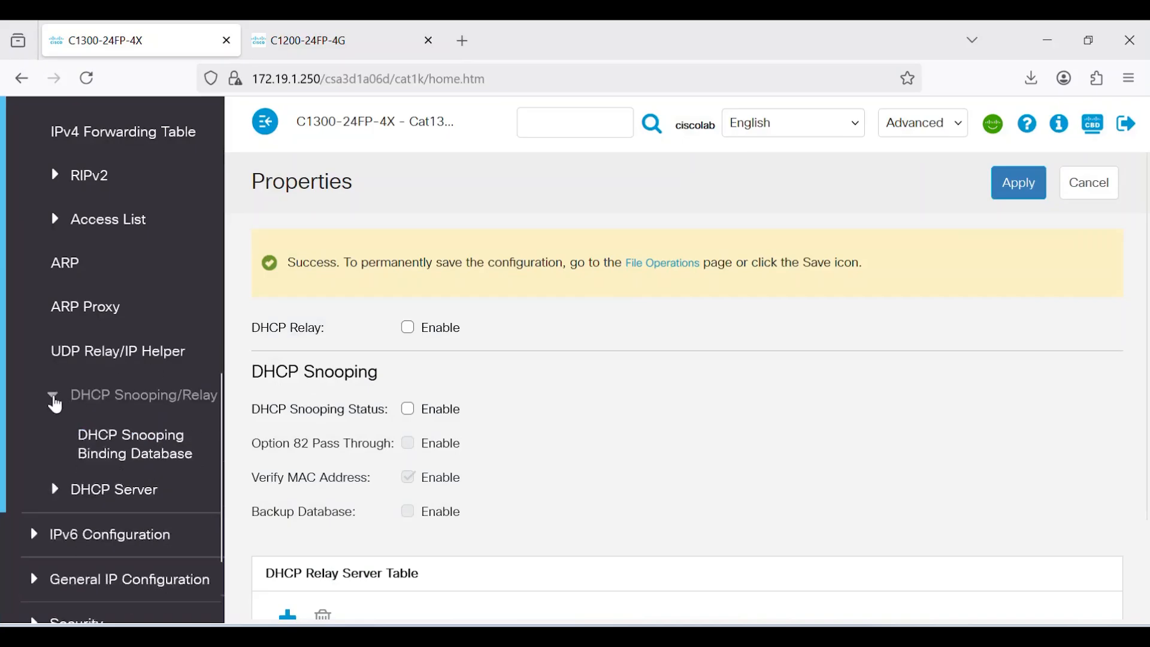
# Enable the DHCP server in DHCP Server Properties and apply it
pyautogui.click(57, 441)
pyautogui.click(109, 478)
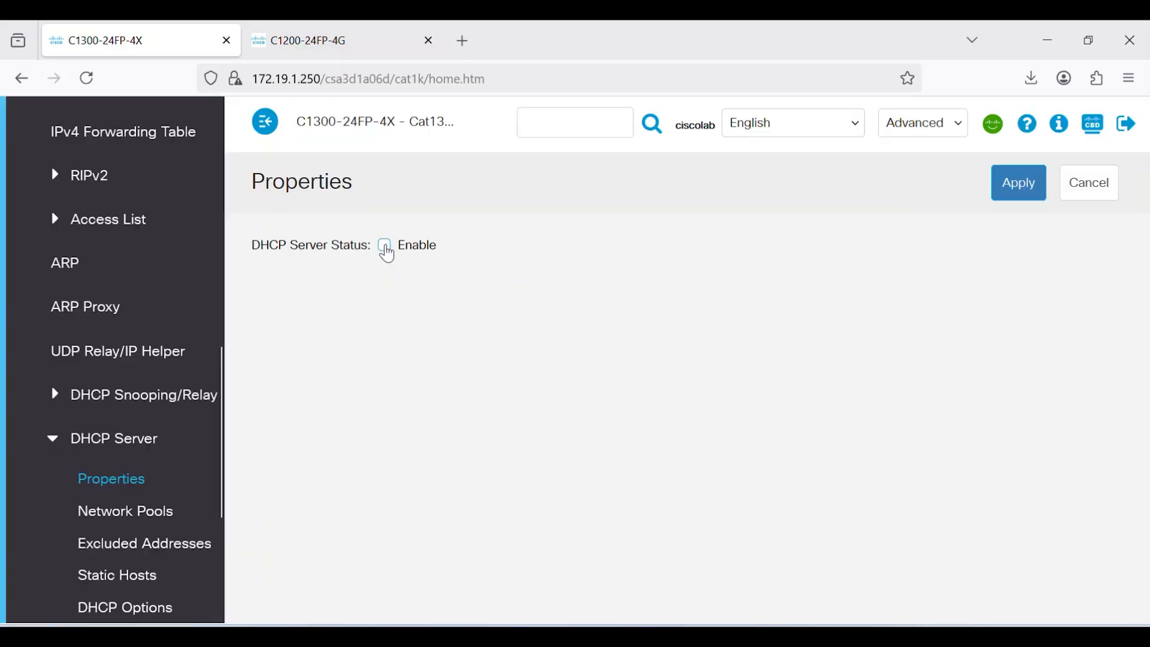
pyautogui.click(386, 247)
pyautogui.click(1020, 186)
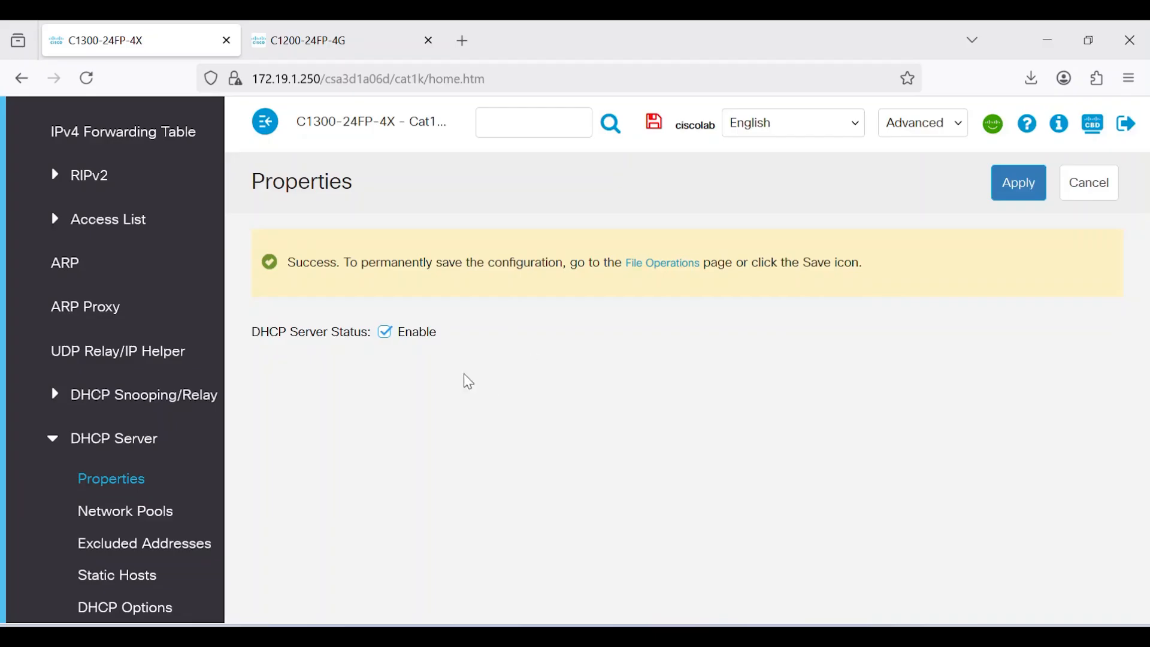
pyautogui.scroll(-1, 226, 384)
pyautogui.scroll(-2, 226, 386)
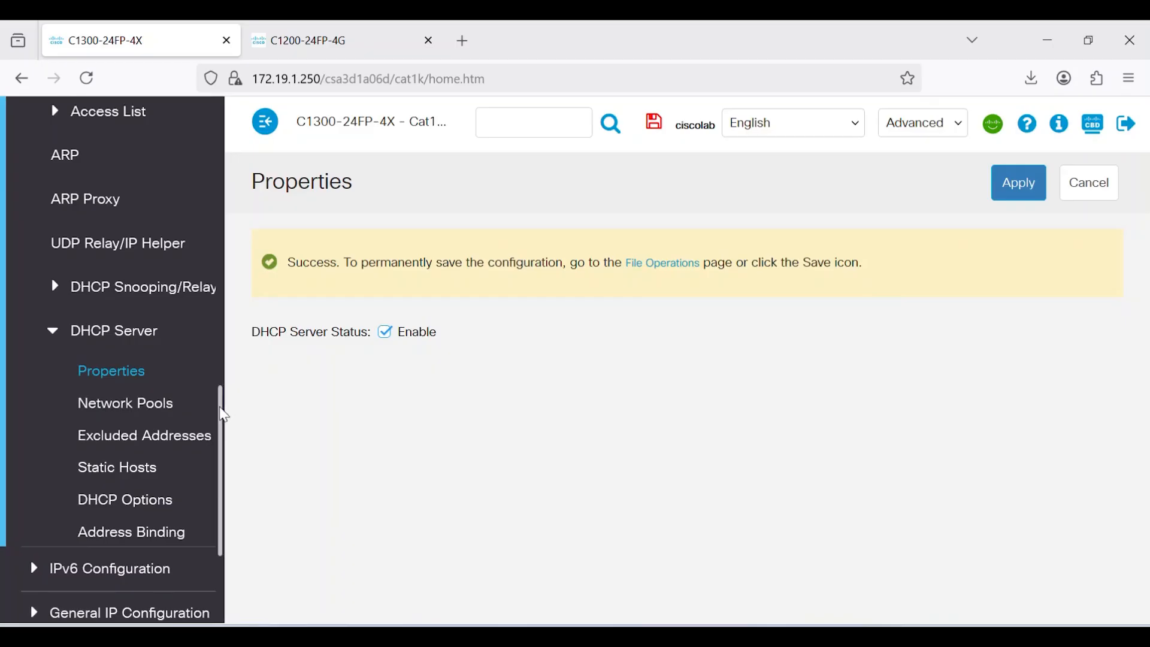
pyautogui.moveTo(222, 403); pyautogui.dragTo(229, 256)
pyautogui.click(35, 308)
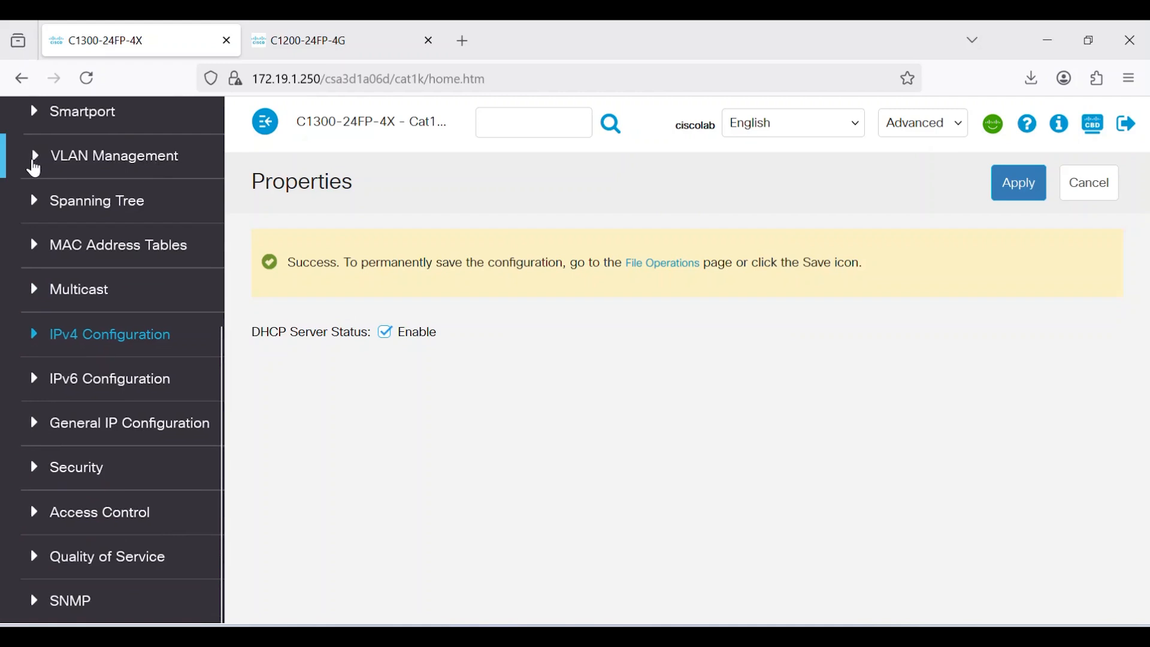
# Add VLAN ID 20 named VLAN20 in VLAN Settings and apply it
pyautogui.click(34, 159)
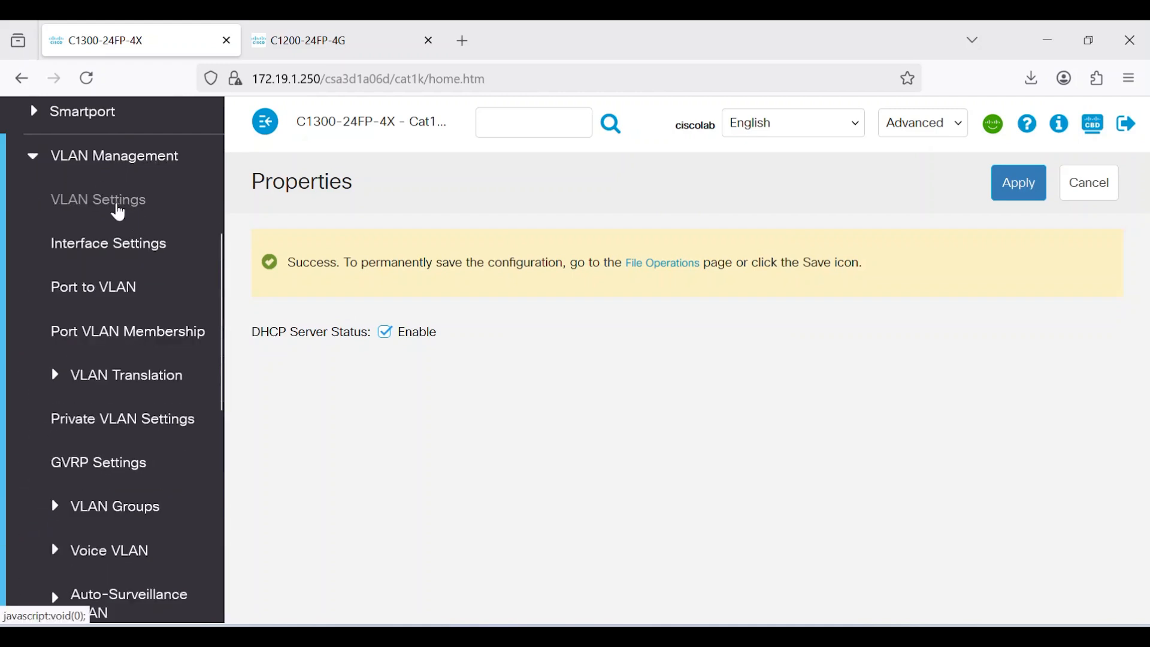
pyautogui.click(118, 202)
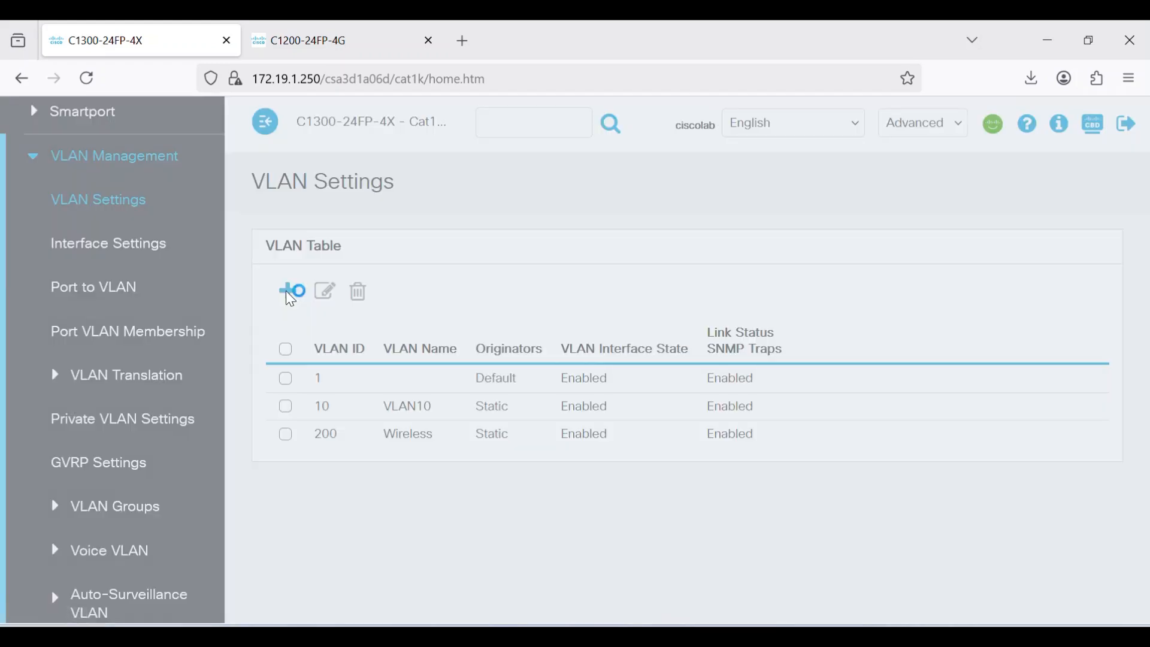
pyautogui.click(291, 294)
pyautogui.click(452, 267)
pyautogui.write('20')
pyautogui.click(377, 326)
pyautogui.write('VLAN20')
pyautogui.click(806, 545)
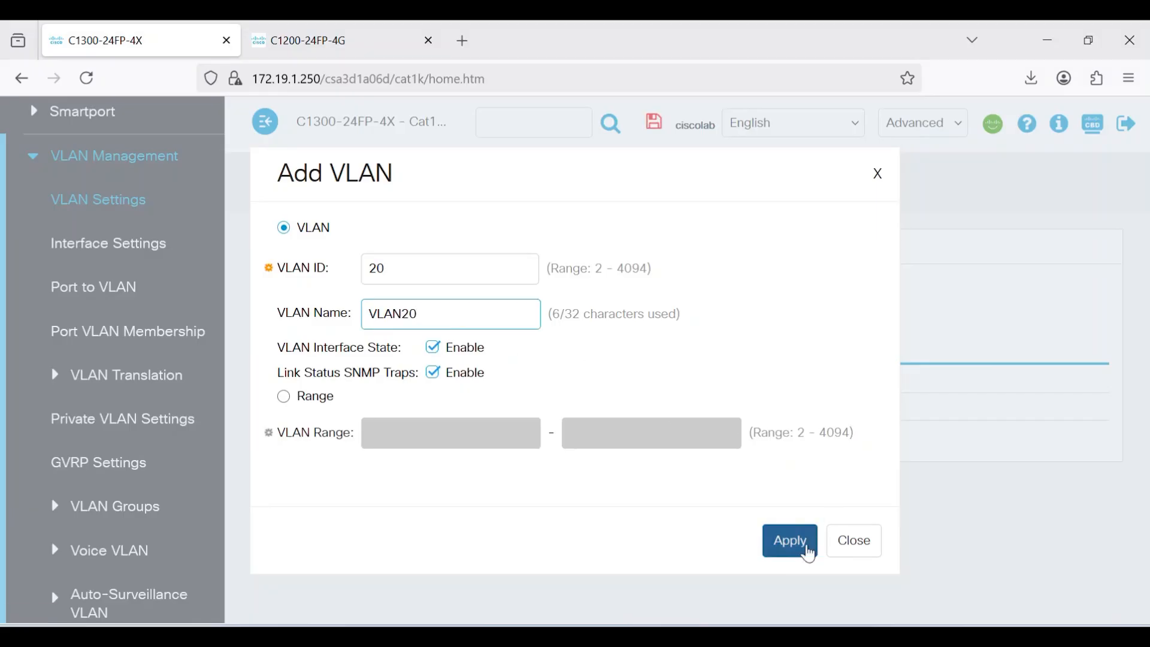
pyautogui.click(850, 543)
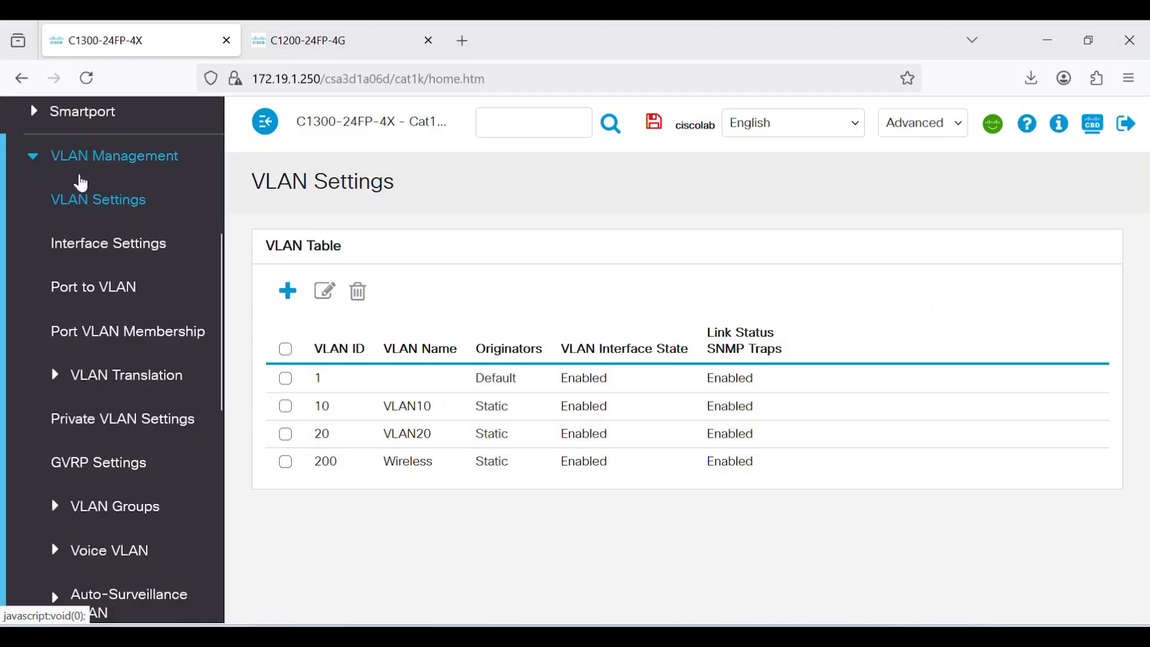
pyautogui.click(38, 161)
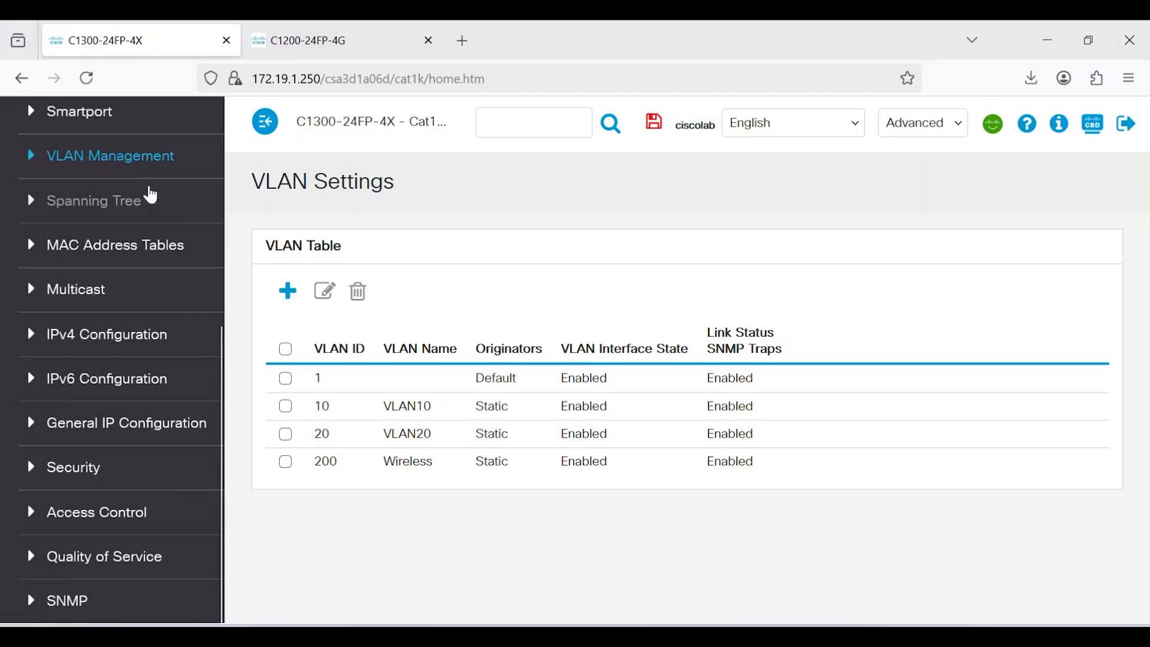
pyautogui.click(30, 333)
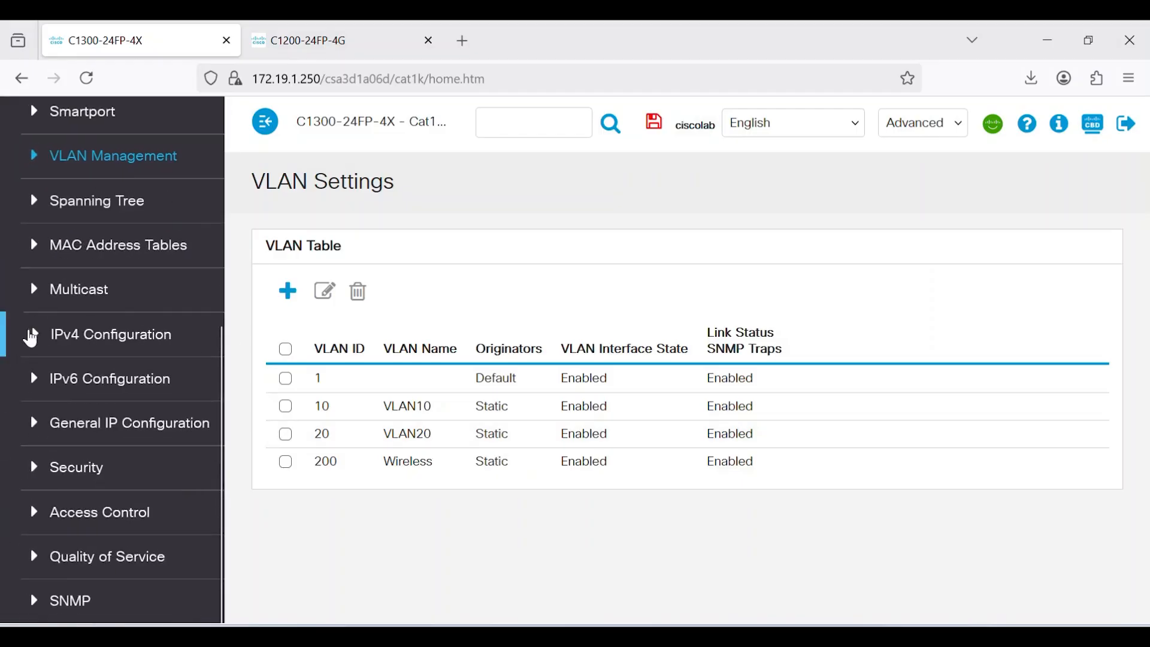
# Fill in a static IPv4 interface for VLAN 20 with address 20.20.20.2 and prefix length 24
pyautogui.scroll(-3, 126, 300)
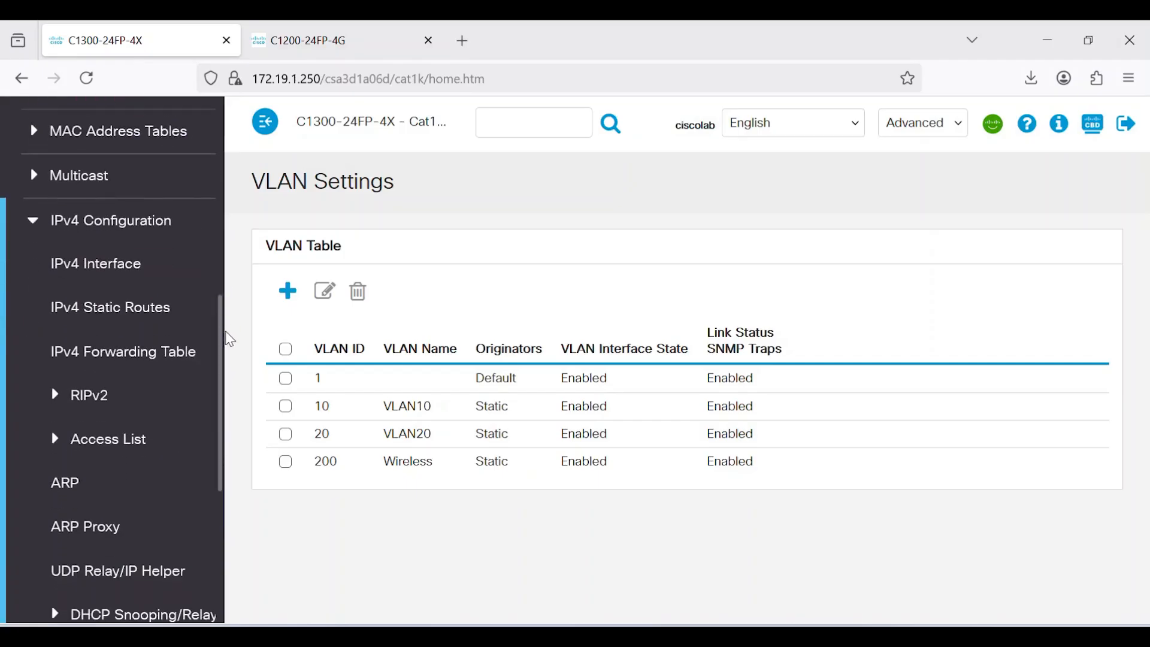
pyautogui.click(111, 275)
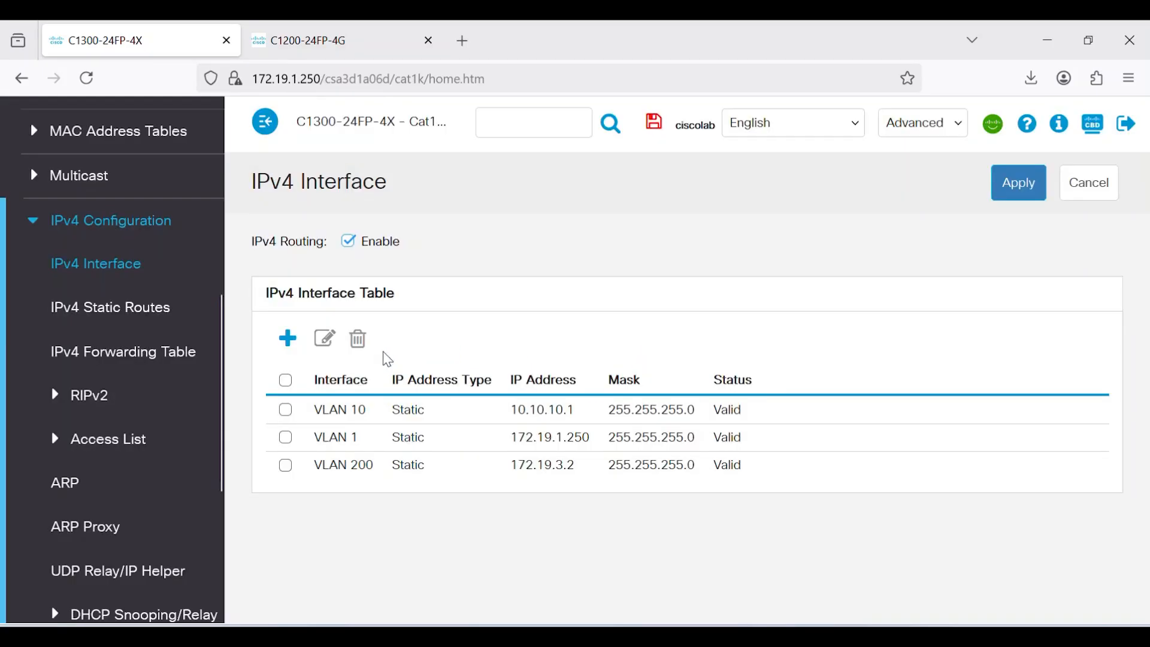
pyautogui.click(290, 339)
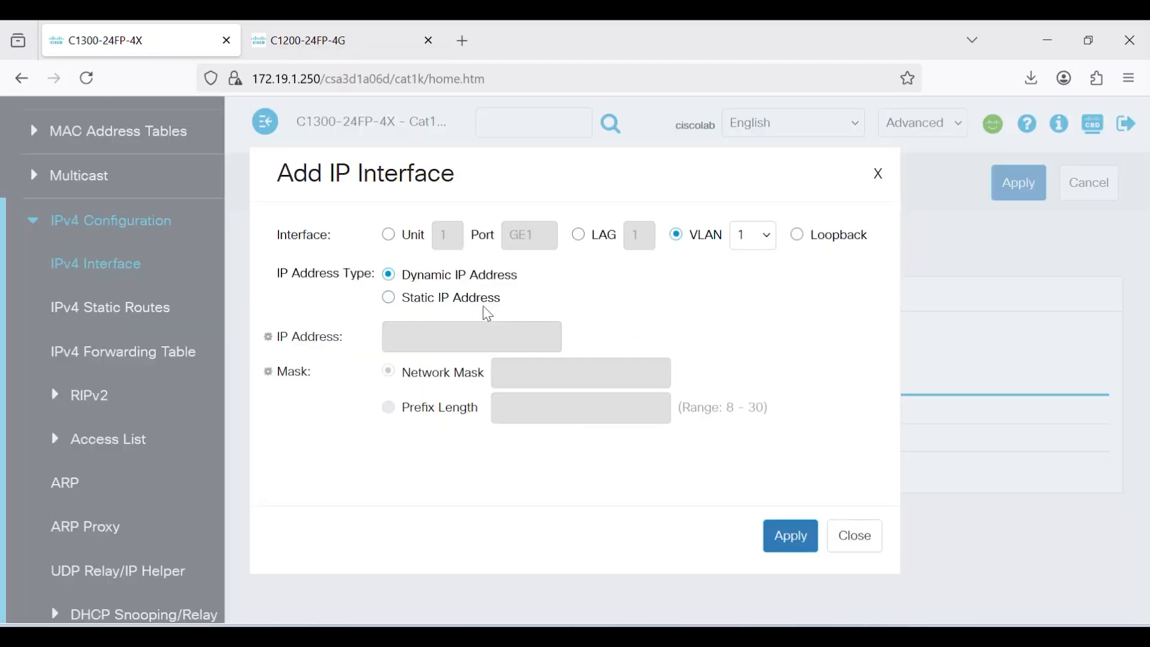
pyautogui.click(390, 299)
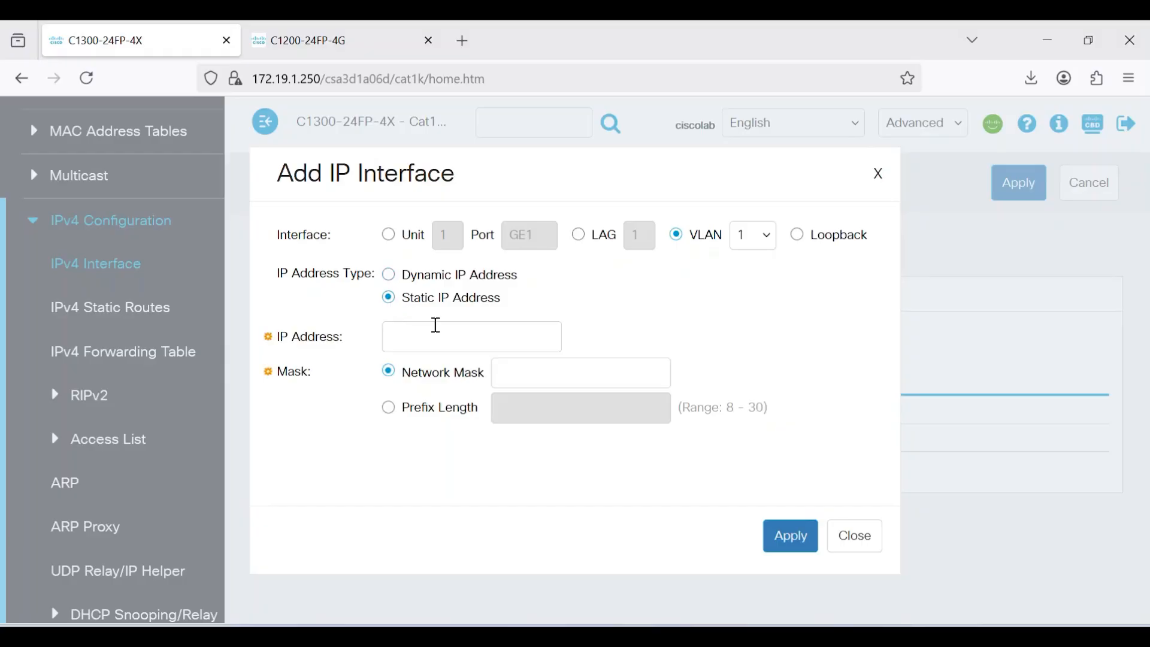
pyautogui.click(438, 326)
pyautogui.write('20.20.20.2')
pyautogui.click(556, 363)
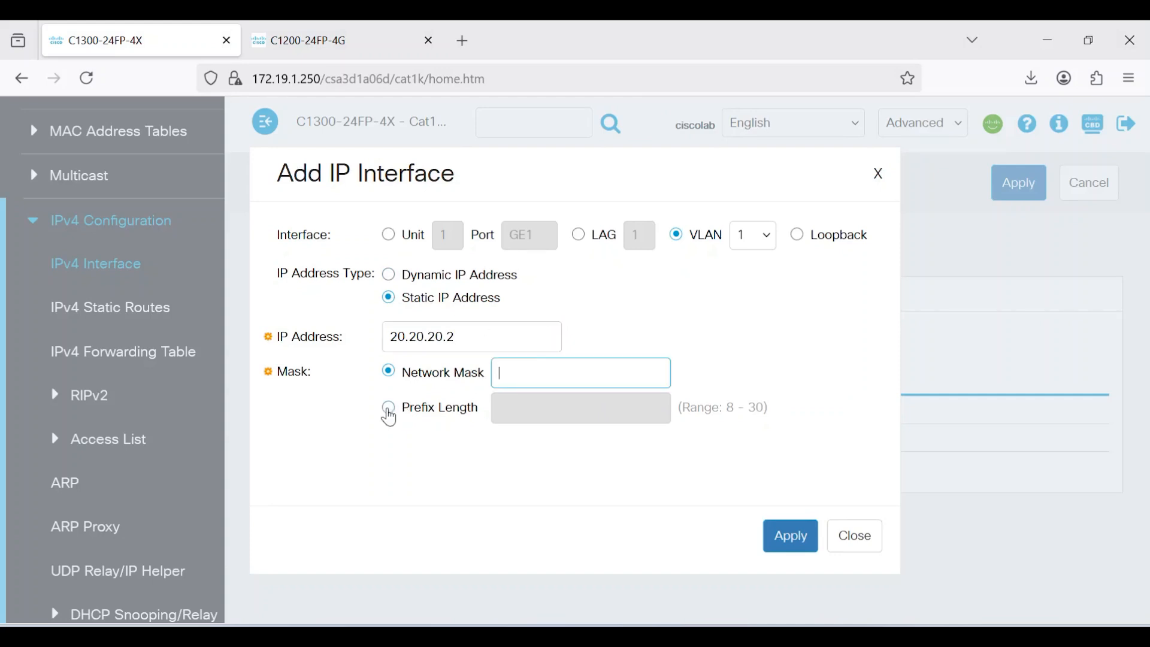
pyautogui.click(388, 408)
pyautogui.click(511, 413)
pyautogui.write('24')
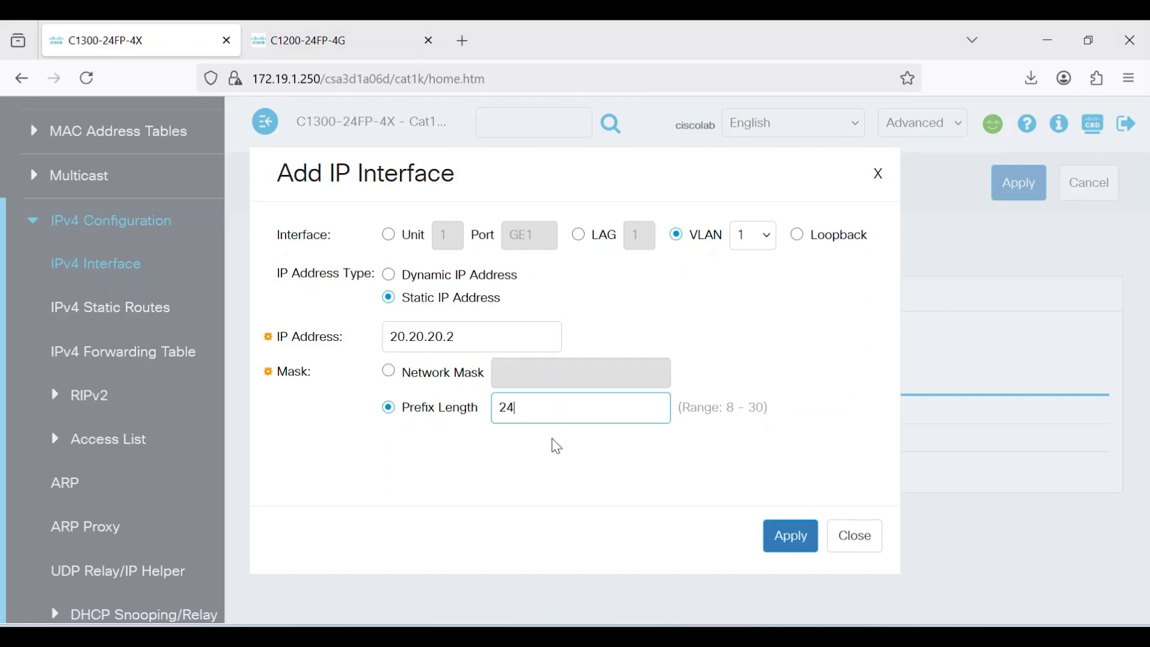
pyautogui.click(774, 243)
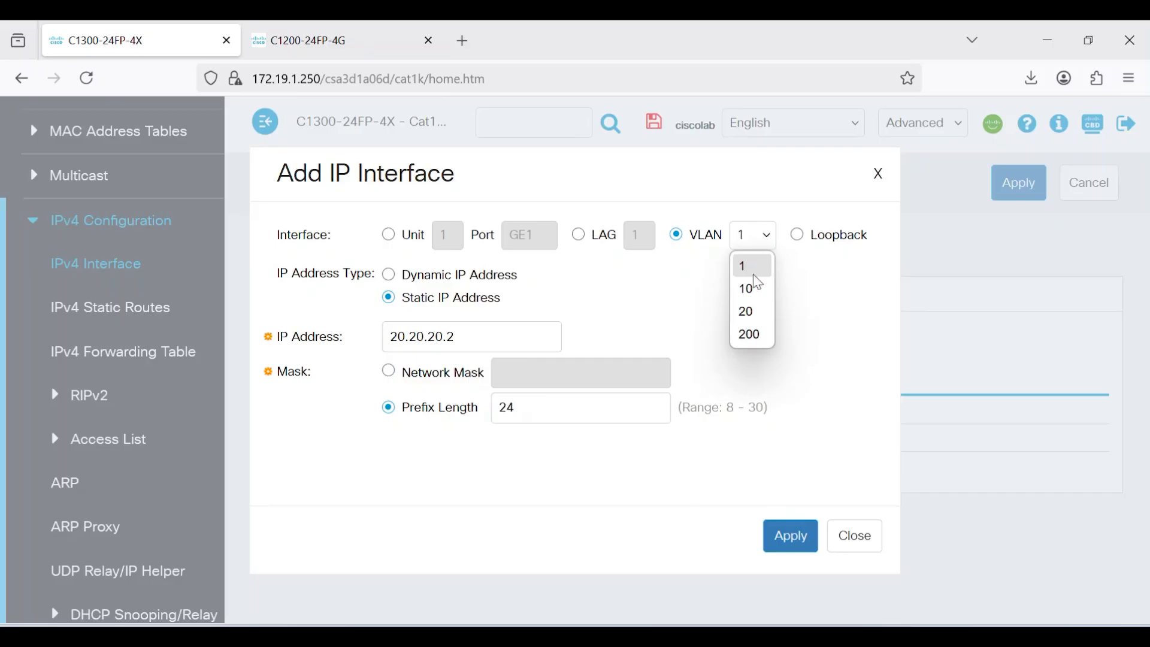
pyautogui.click(748, 312)
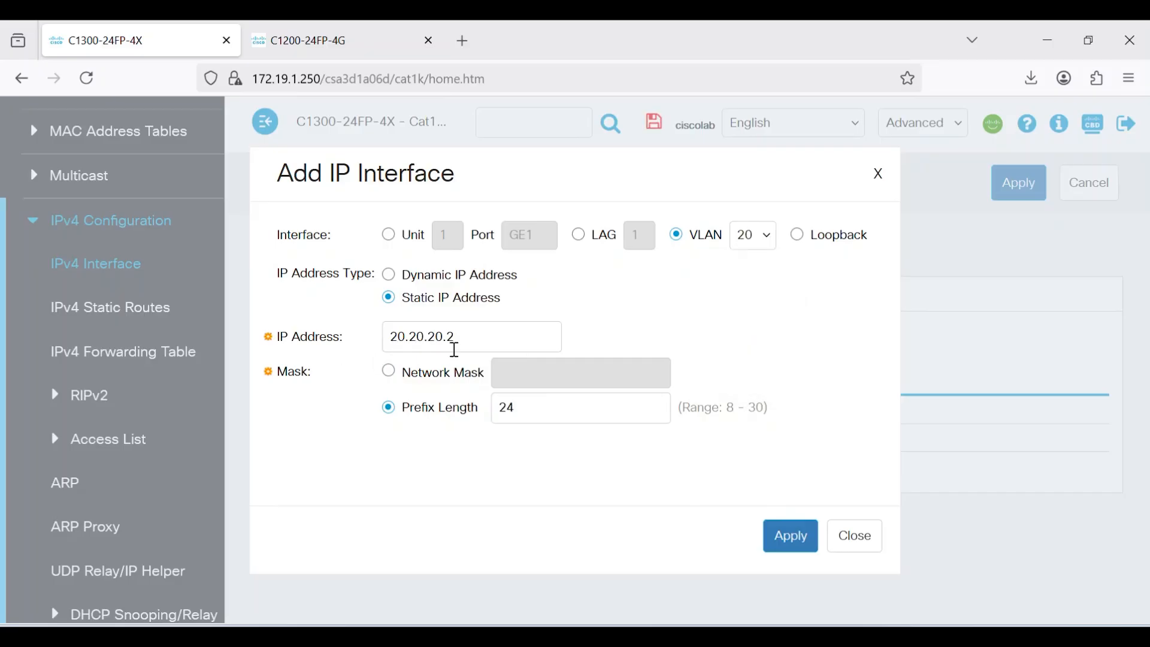
# Correct the address to 20.20.20.1 and apply the VLAN 20 IP interface
pyautogui.click(466, 339)
pyautogui.press('BackSpace')
pyautogui.write('1')
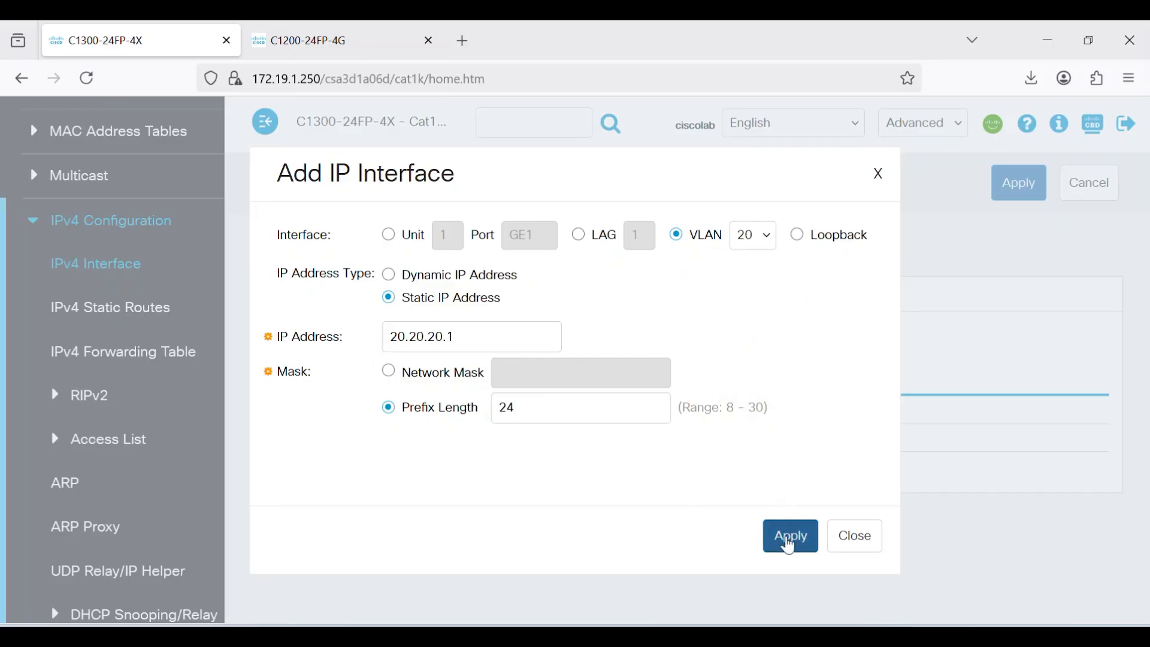
pyautogui.click(790, 543)
pyautogui.click(855, 537)
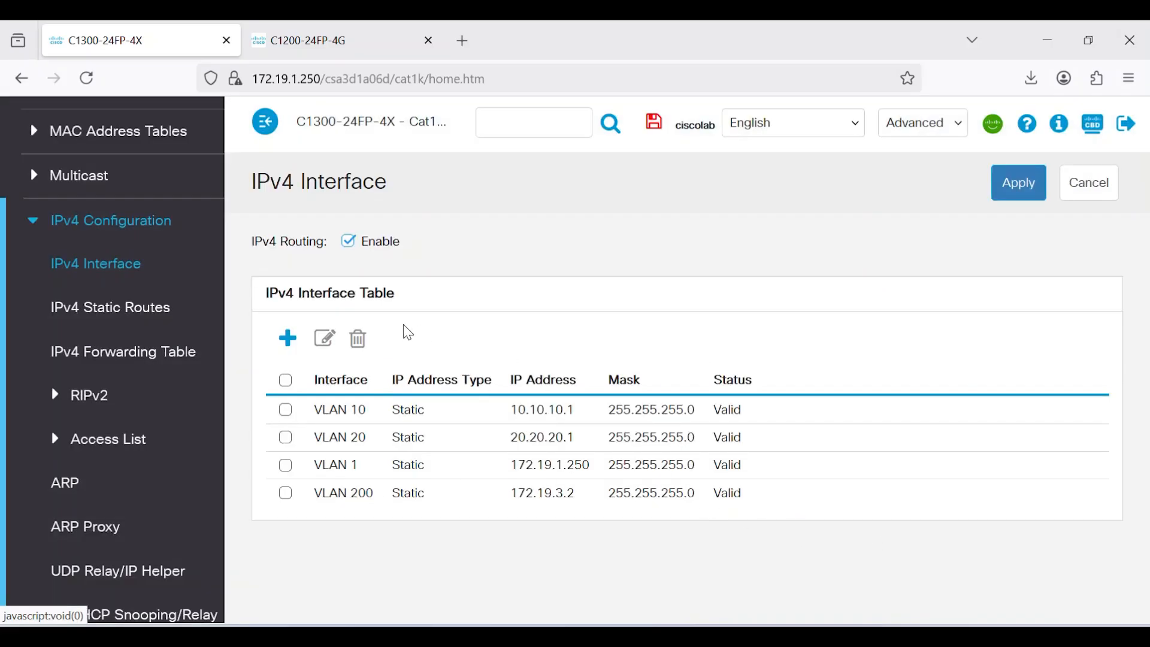
pyautogui.click(33, 223)
# Go to the Port VLAN Membership page under VLAN Management
pyautogui.moveTo(221, 345); pyautogui.dragTo(220, 287)
pyautogui.click(105, 156)
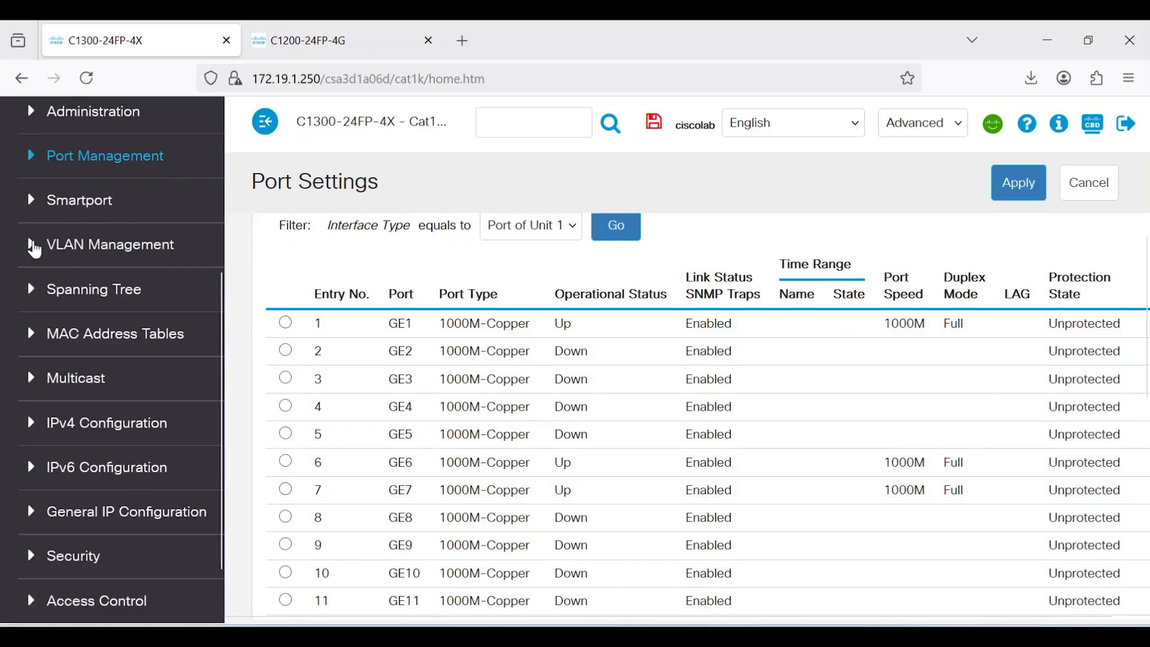
pyautogui.click(35, 249)
pyautogui.scroll(-2, 209, 281)
pyautogui.click(196, 302)
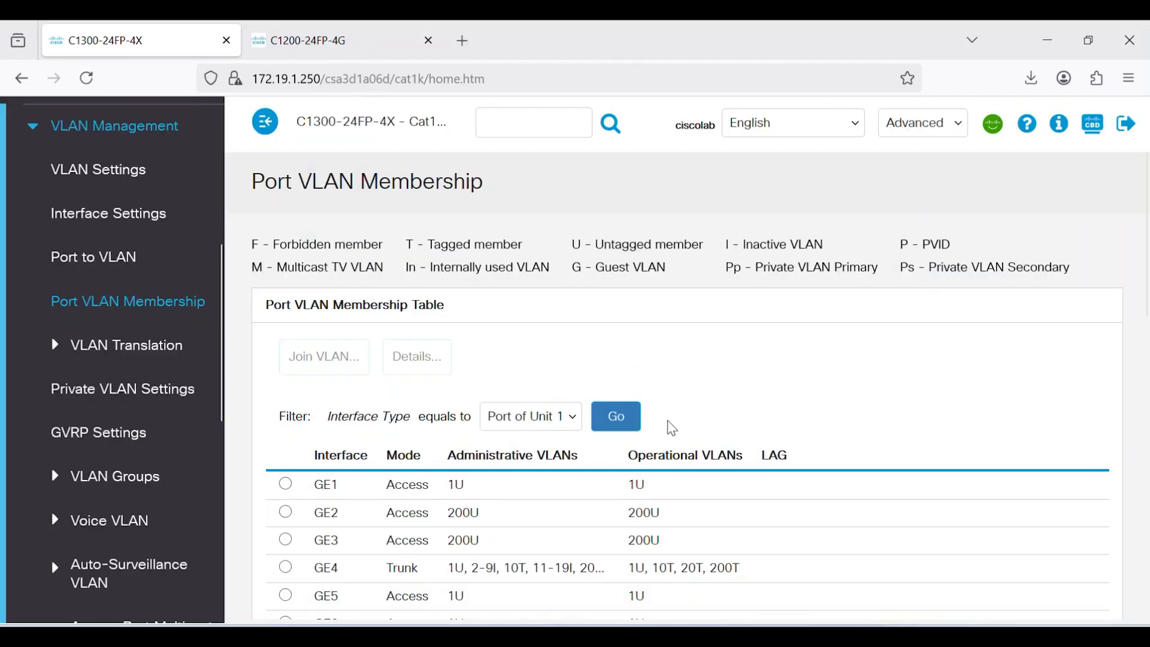
pyautogui.scroll(-4, 481, 344)
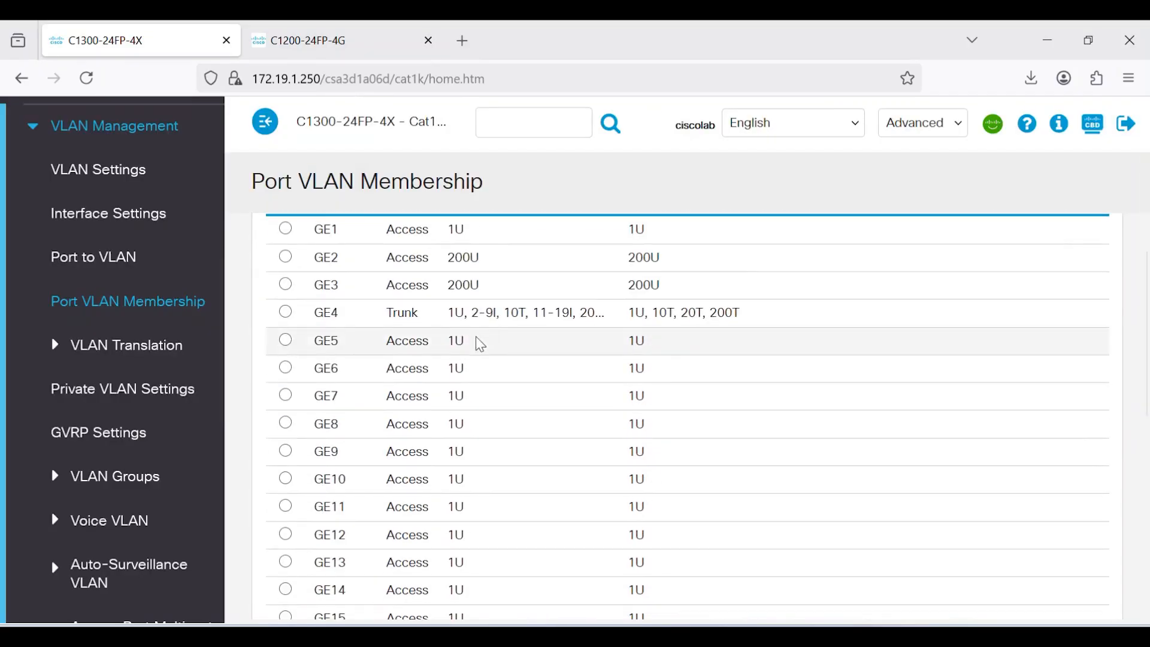
# Set port GE7's access VLAN to 20 and apply the change
pyautogui.click(294, 397)
pyautogui.scroll(1, 1142, 321)
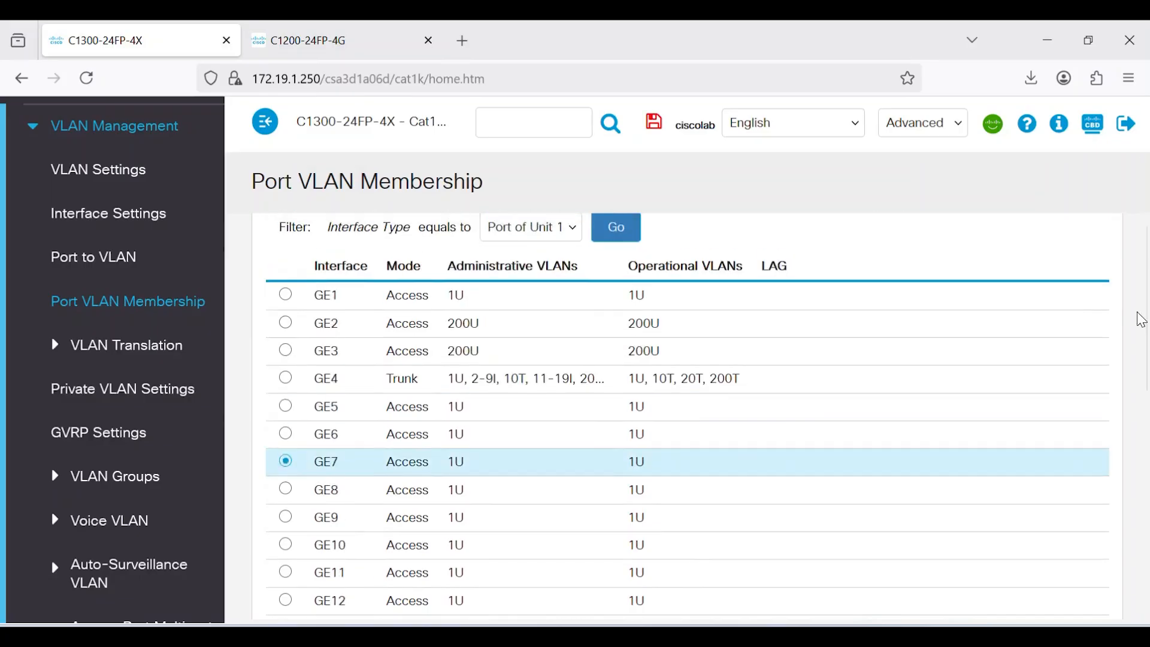
pyautogui.scroll(2, 1142, 320)
pyautogui.click(338, 294)
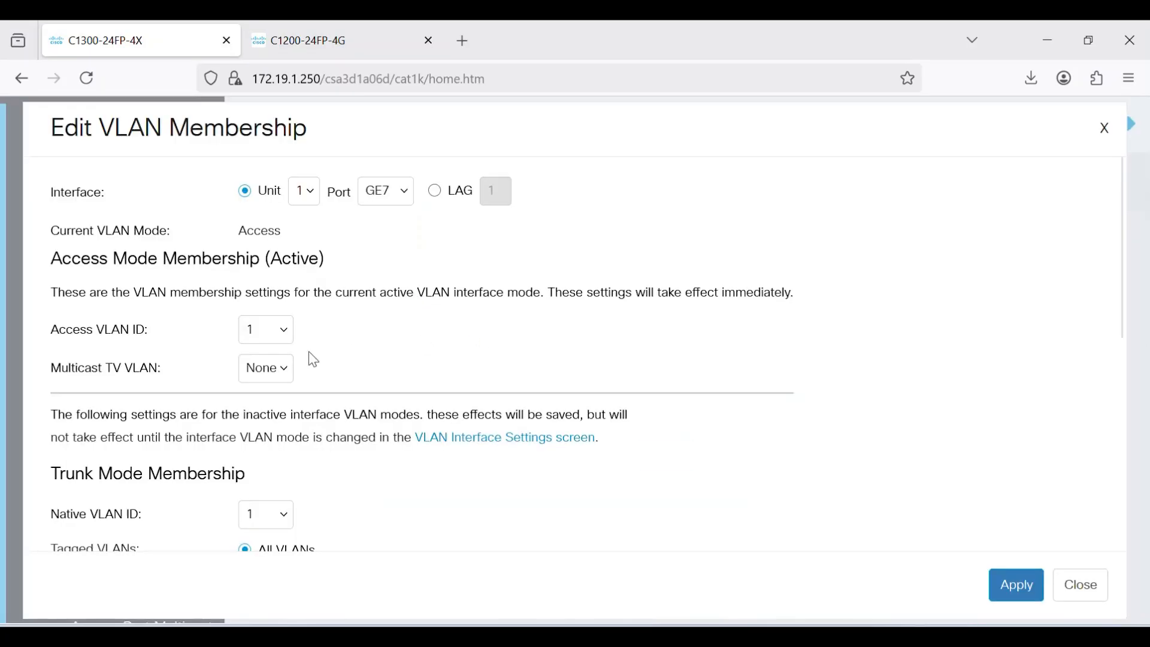
pyautogui.click(285, 337)
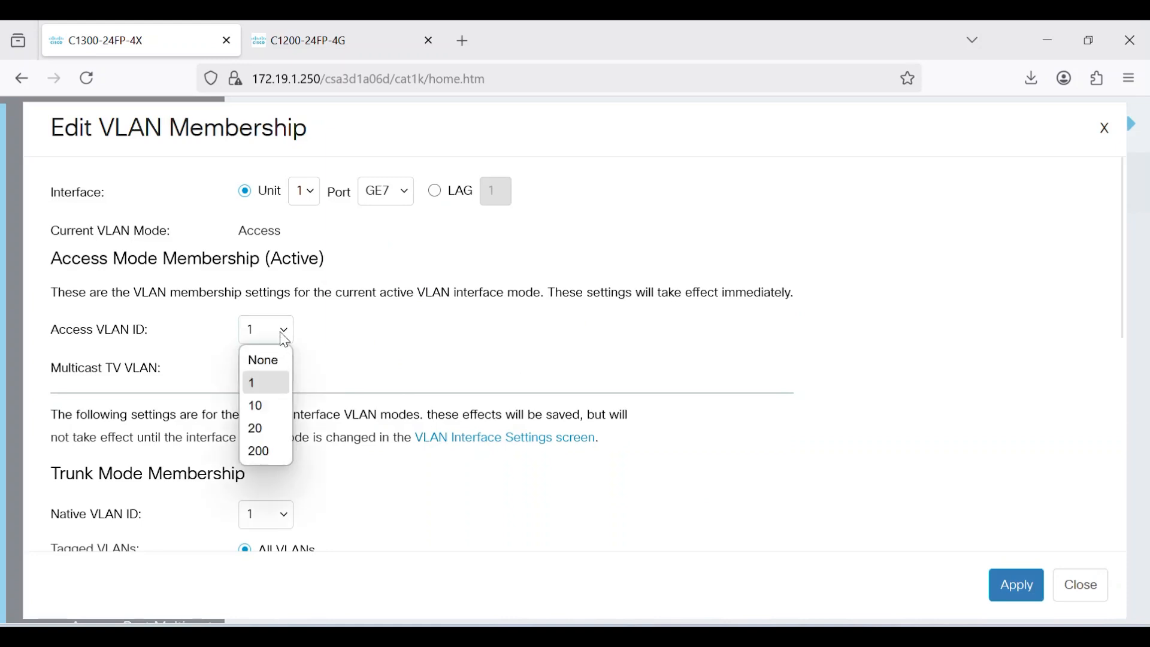
pyautogui.click(262, 429)
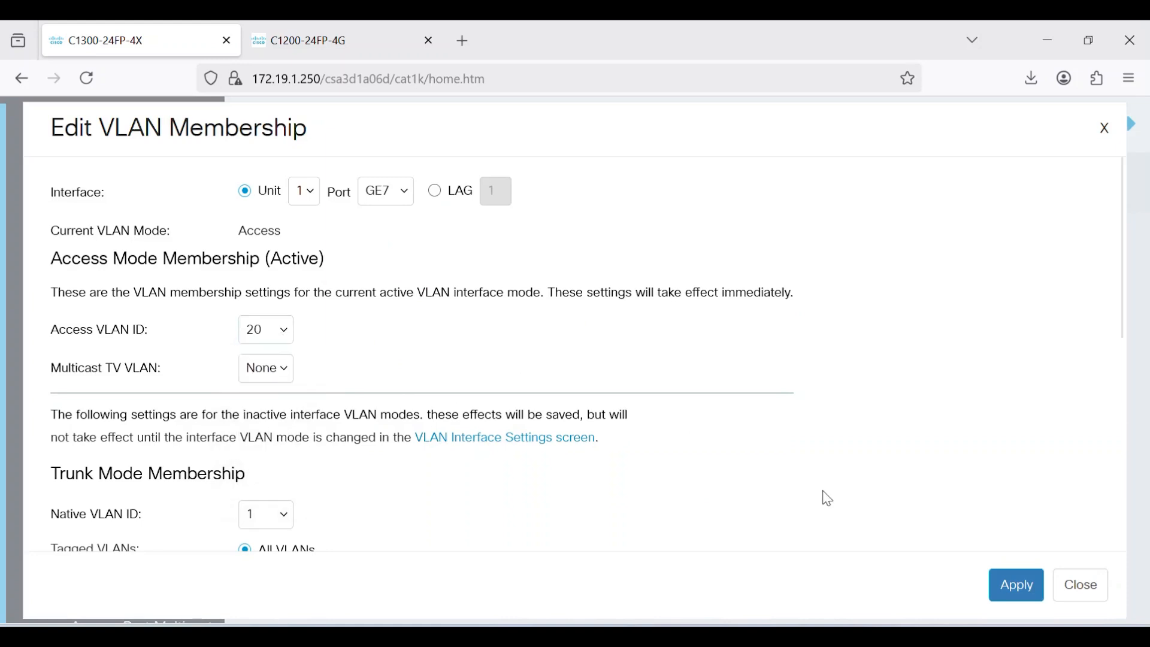
pyautogui.click(1017, 584)
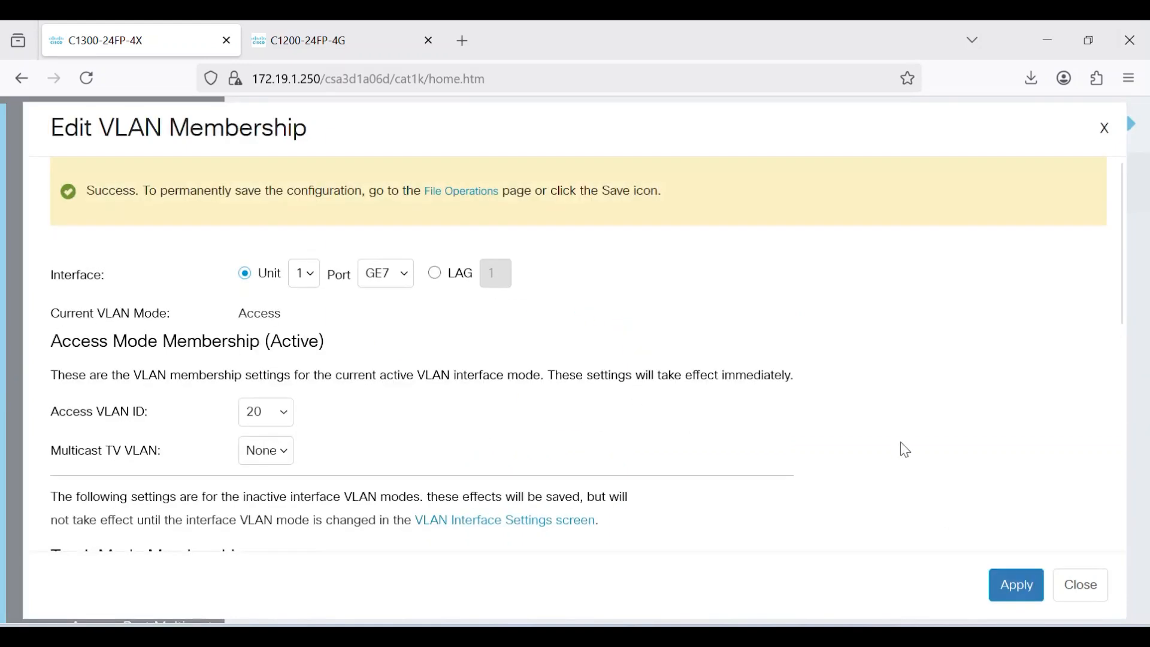
pyautogui.click(1097, 585)
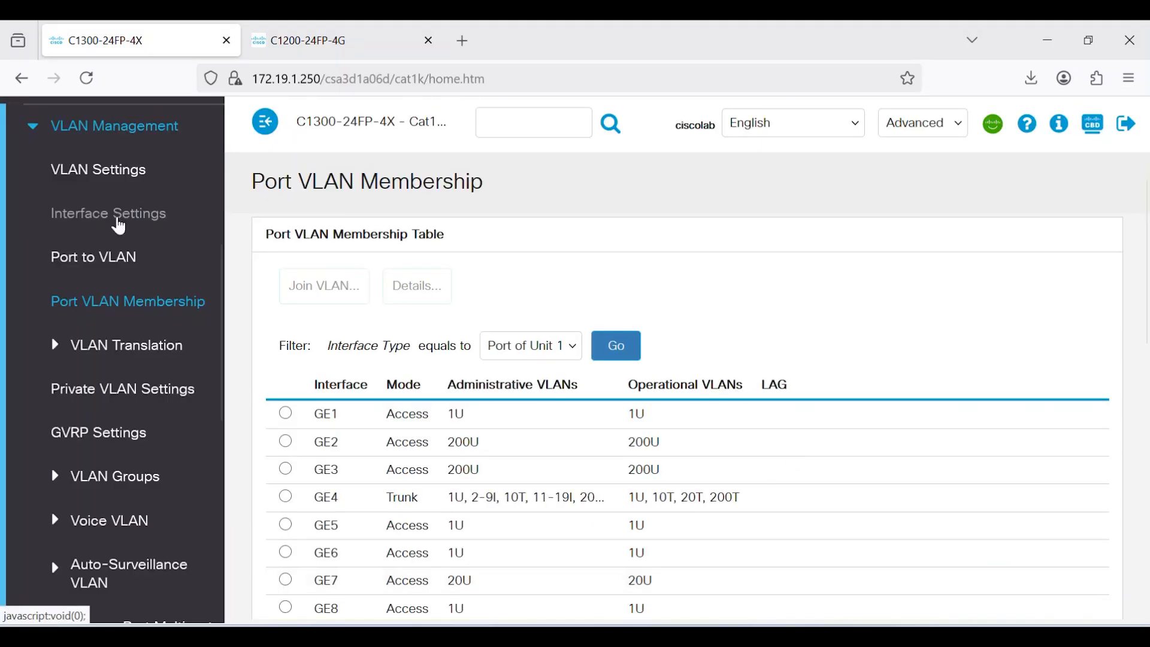
pyautogui.click(34, 131)
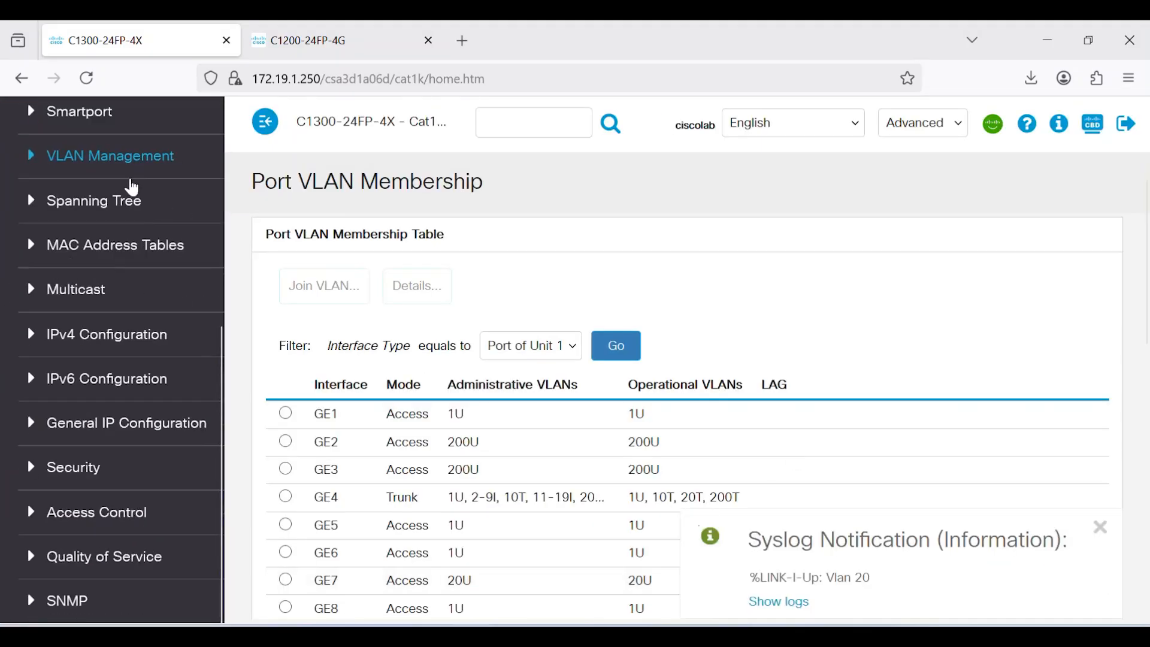
pyautogui.click(32, 341)
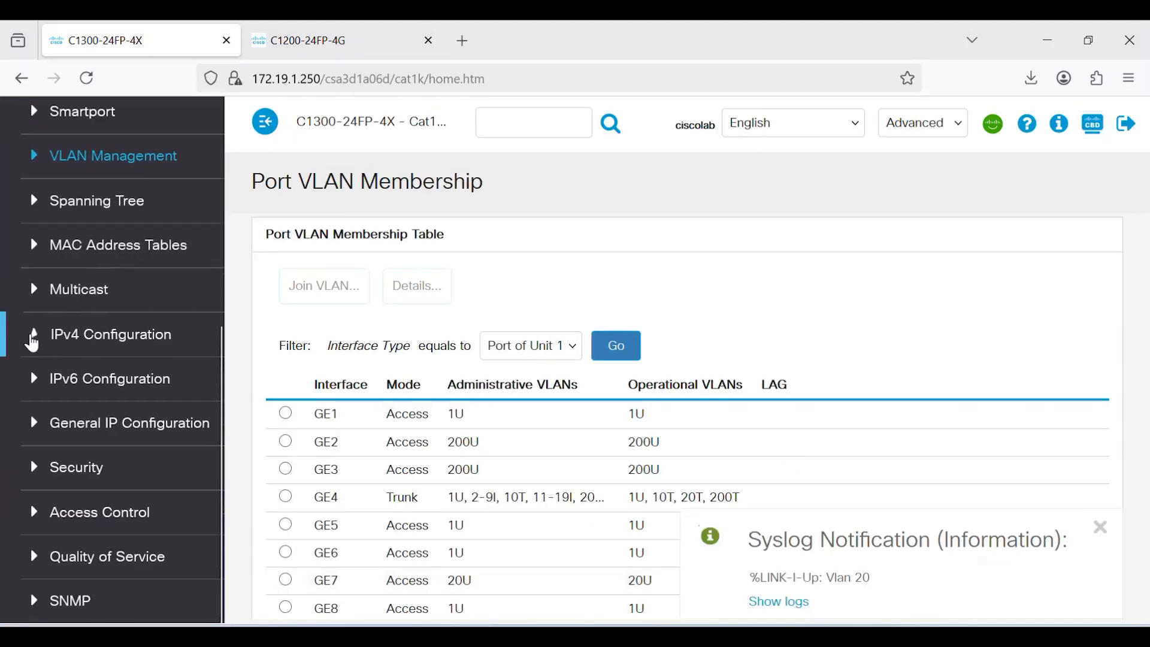
# Open DHCP Server Network Pools and start adding a new pool
pyautogui.moveTo(222, 300); pyautogui.dragTo(215, 448)
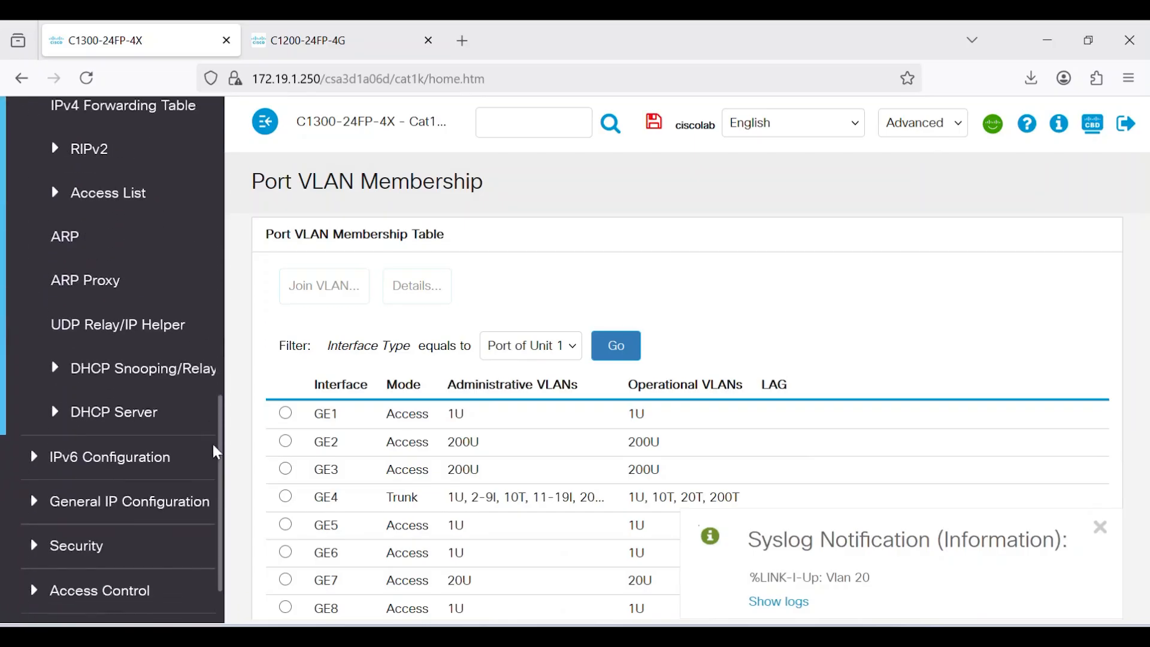
pyautogui.click(59, 421)
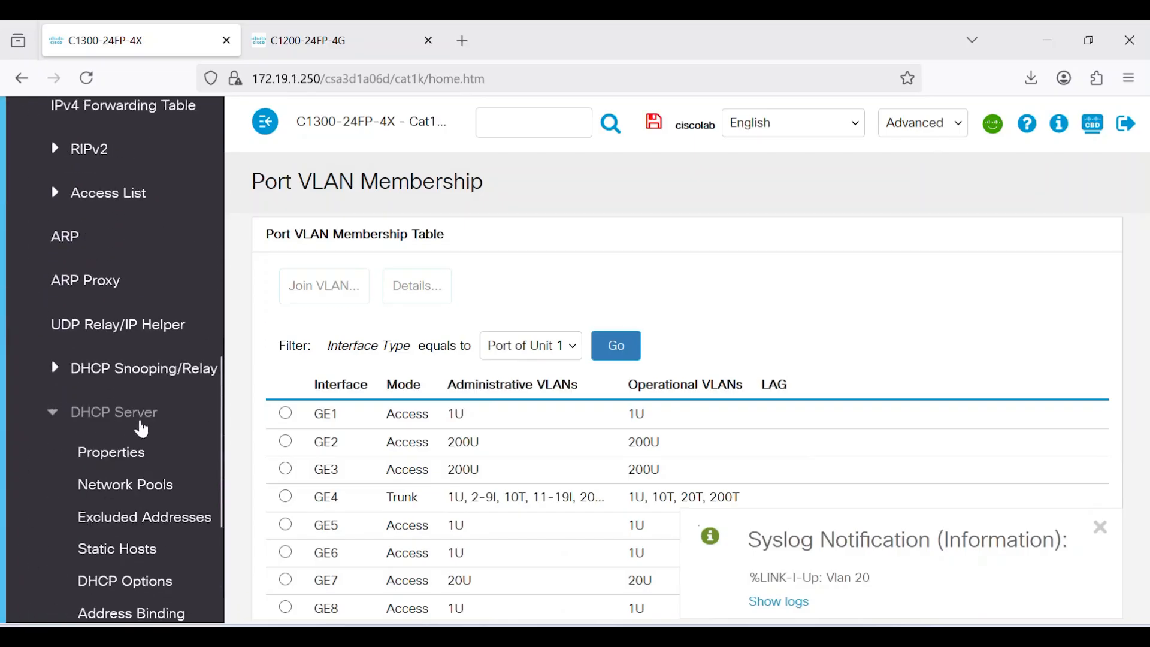
pyautogui.click(123, 484)
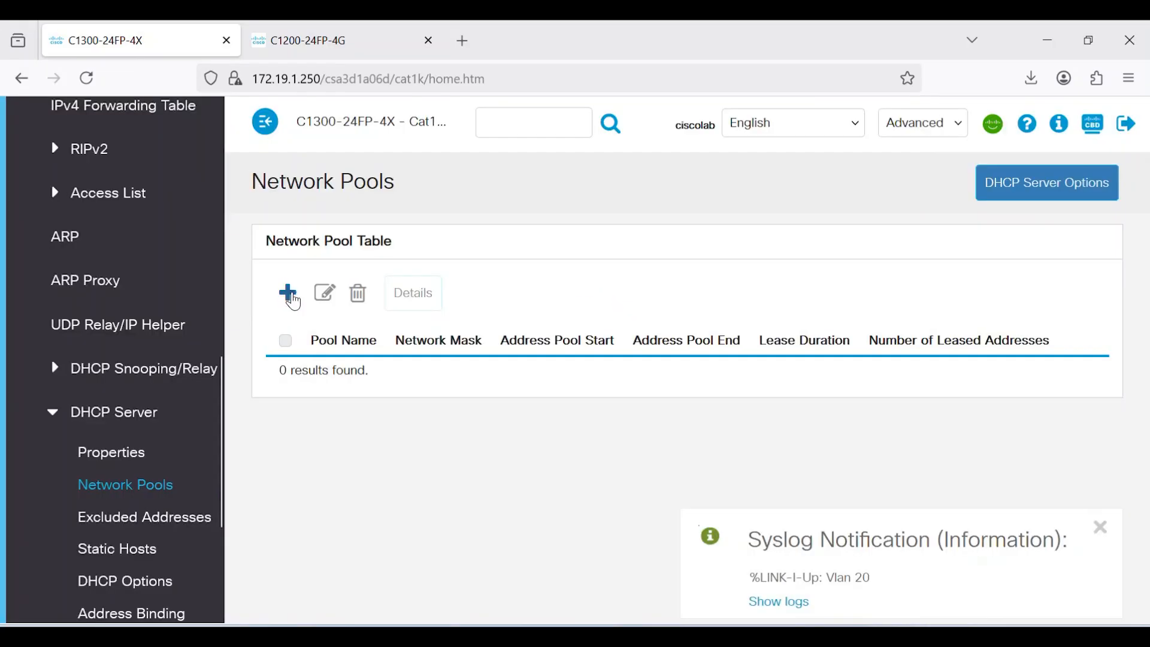
pyautogui.click(289, 294)
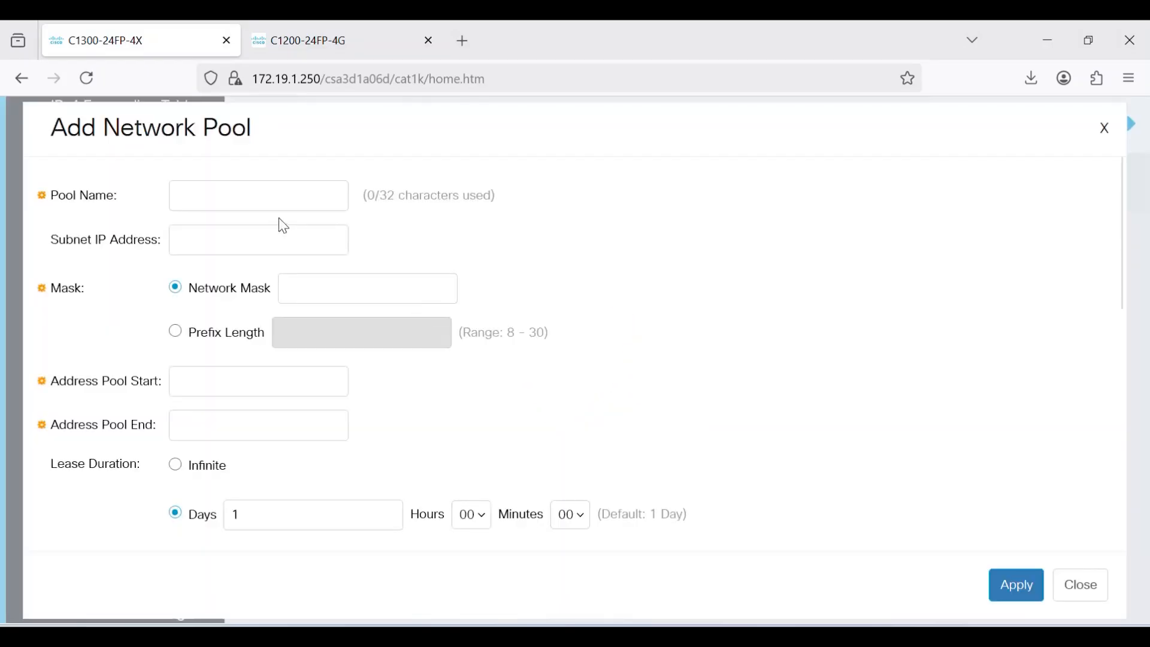
# Name the pool VLAN20Pool with subnet 20.20.20.0 and prefix length 24
pyautogui.click(257, 197)
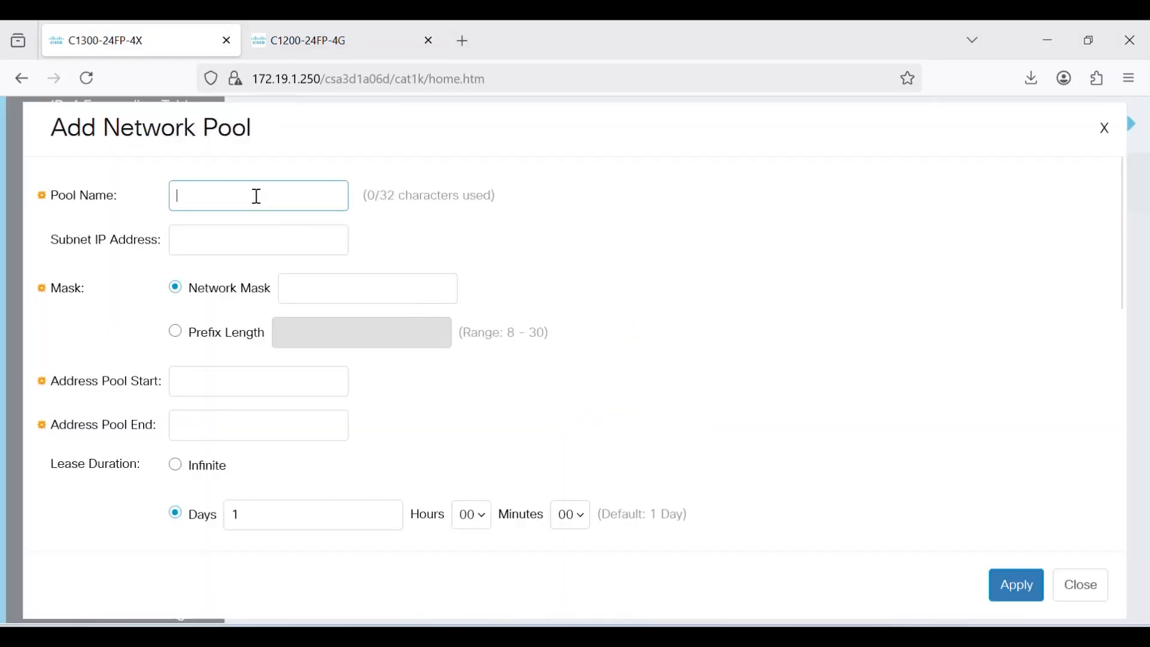
pyautogui.write('VLAN20P')
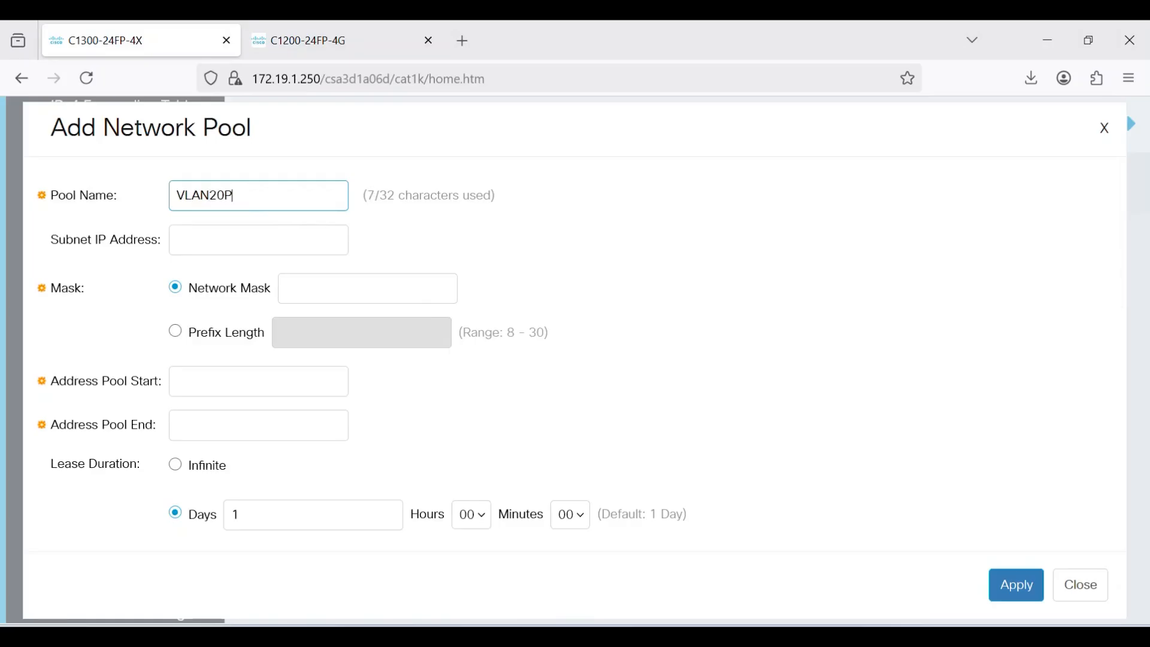
pyautogui.write('ool')
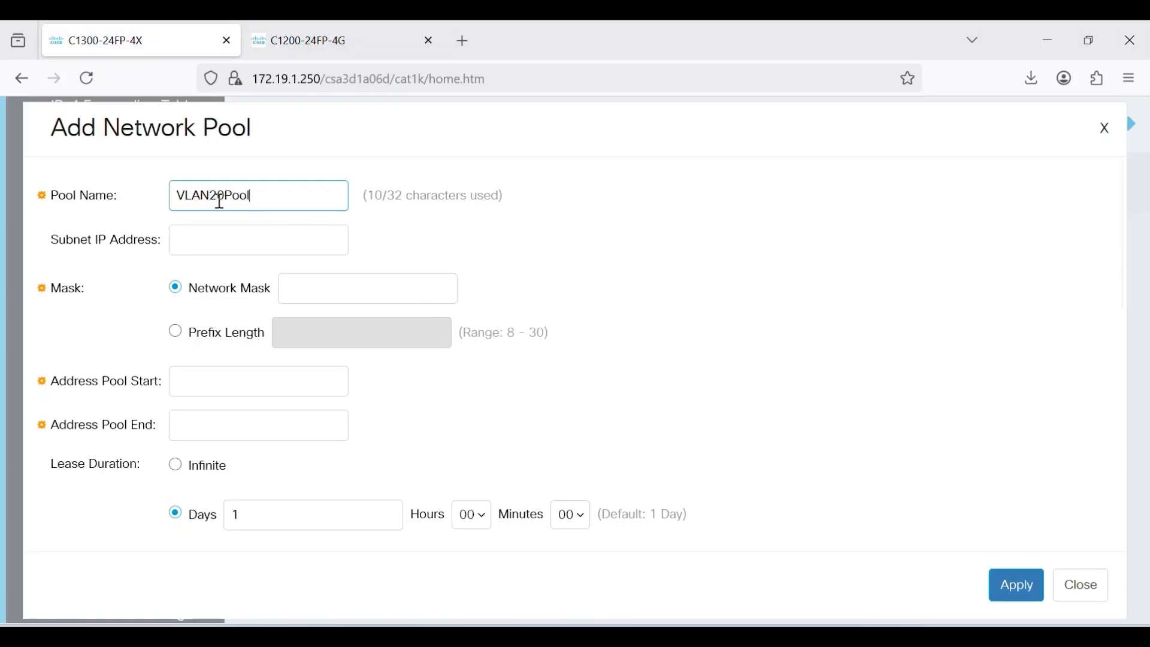
pyautogui.click(239, 245)
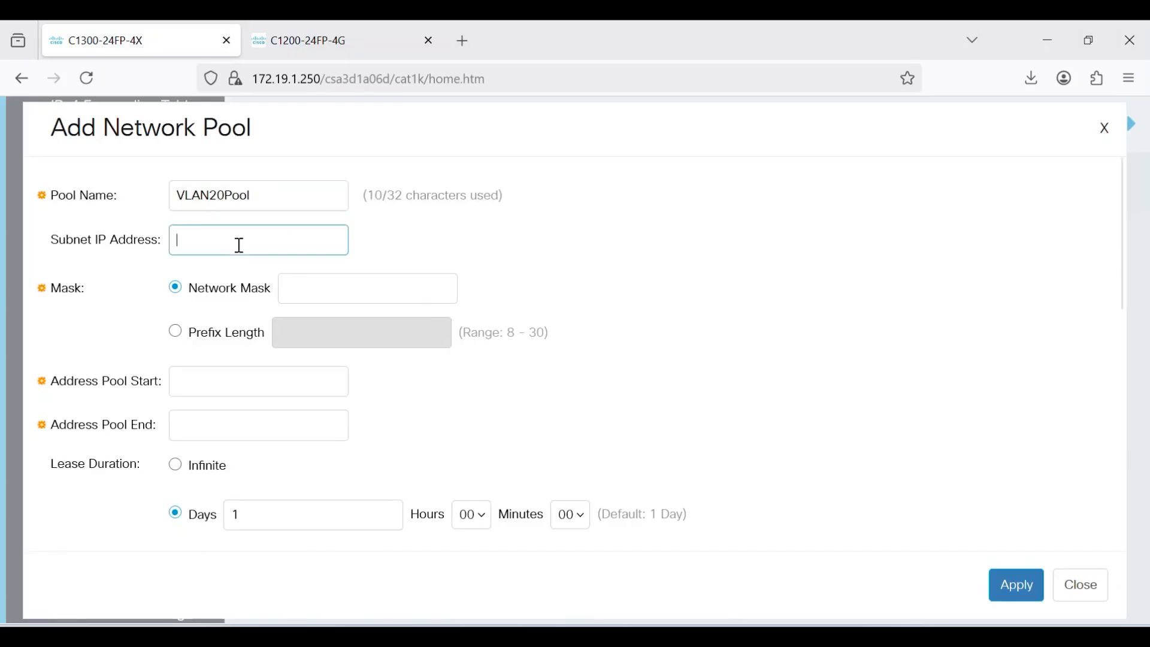
pyautogui.write('20.20')
pyautogui.click(175, 332)
pyautogui.click(298, 339)
pyautogui.write('24')
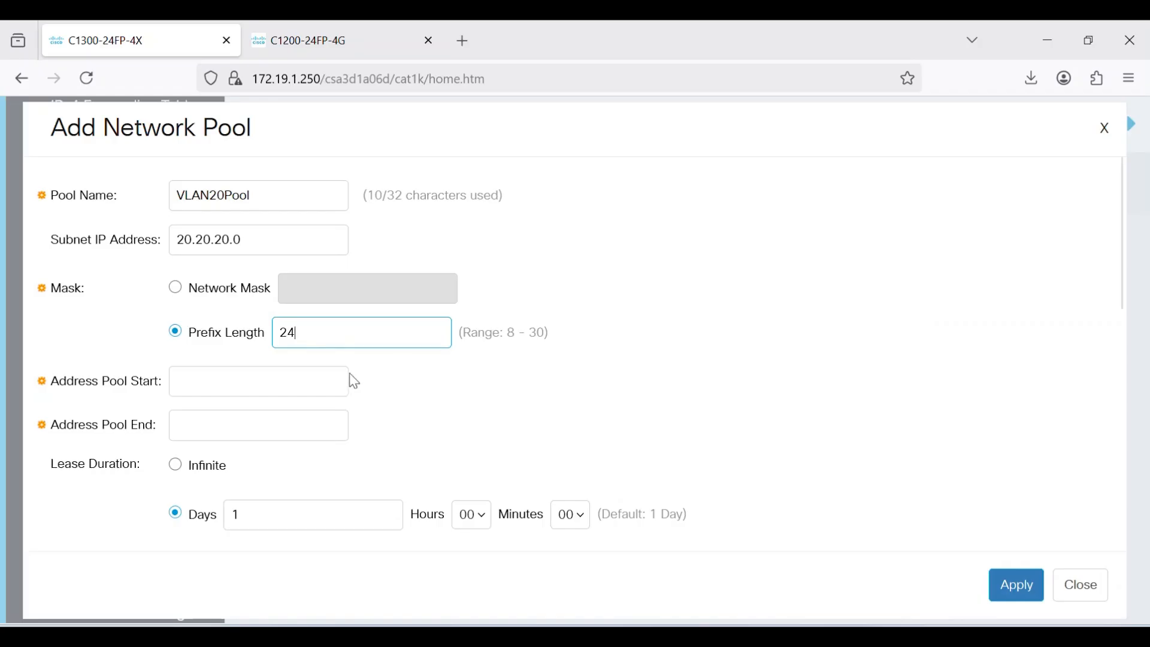
# Set the pool's address range to 20.20.20.10 through 20.20.20.30
pyautogui.click(223, 381)
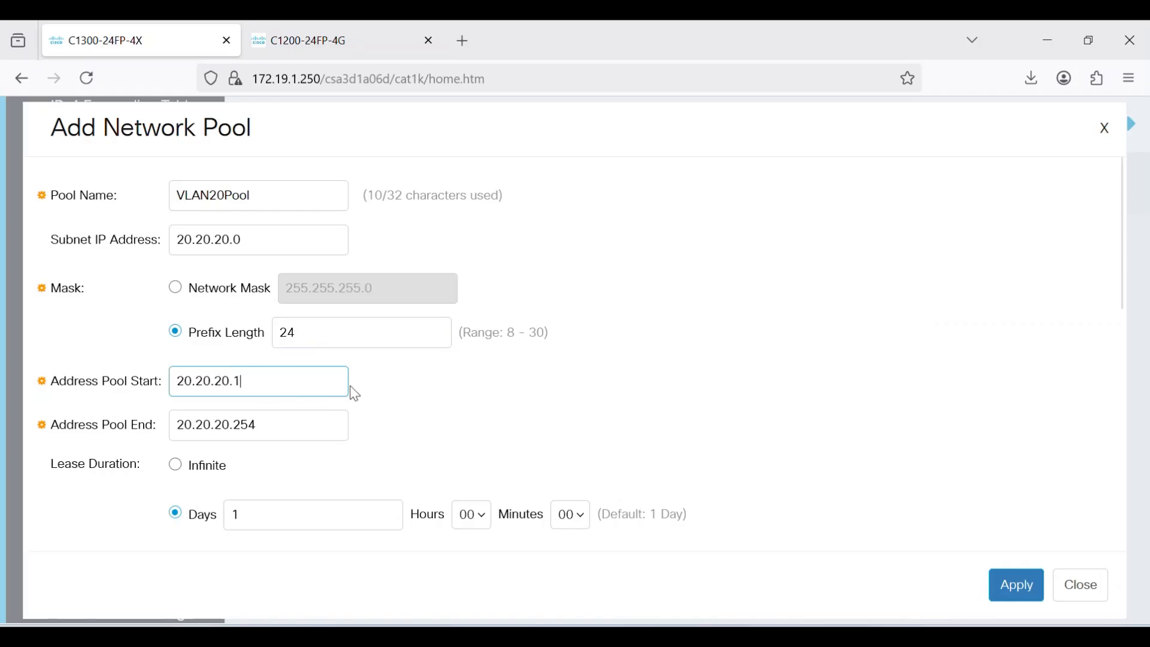
pyautogui.click(278, 425)
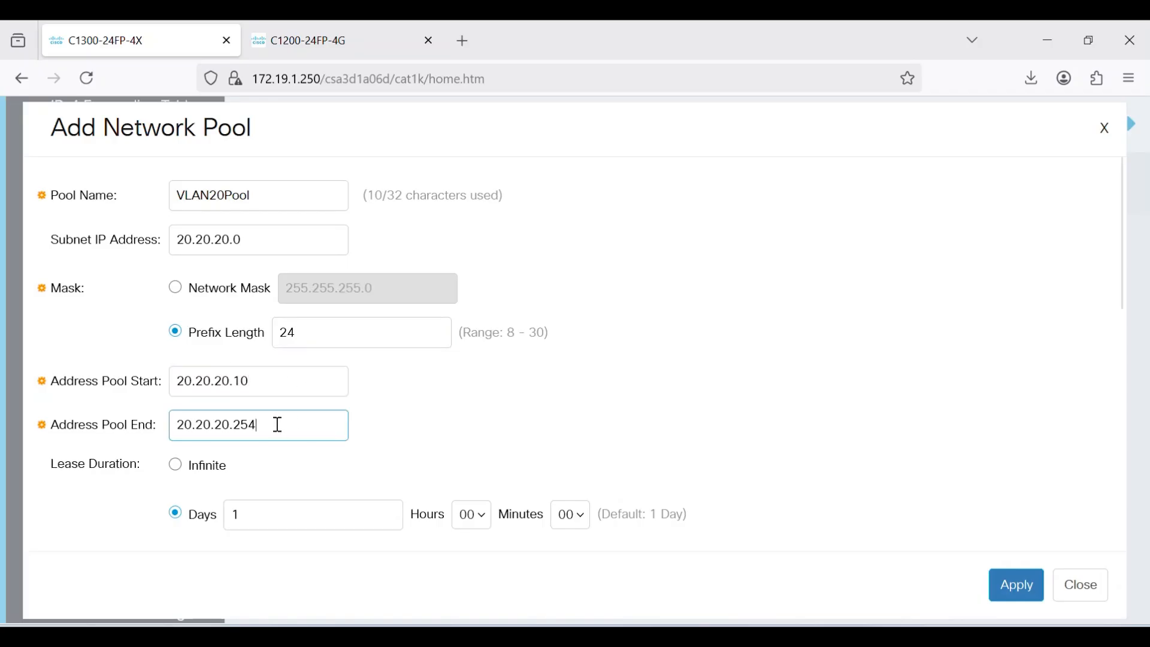
pyautogui.press('BackSpace')
pyautogui.write('30')
pyautogui.click(598, 420)
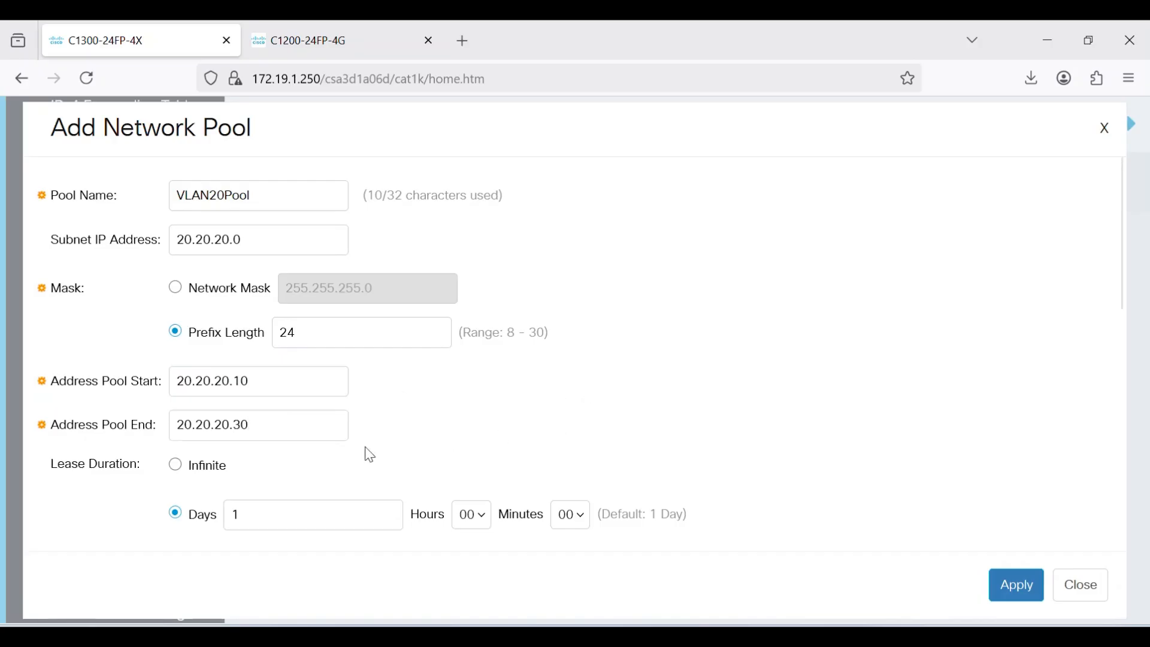
# Give VLAN20Pool DNS server 8.8.8.8, apply, and close the pool form
pyautogui.moveTo(1121, 292); pyautogui.dragTo(1117, 372)
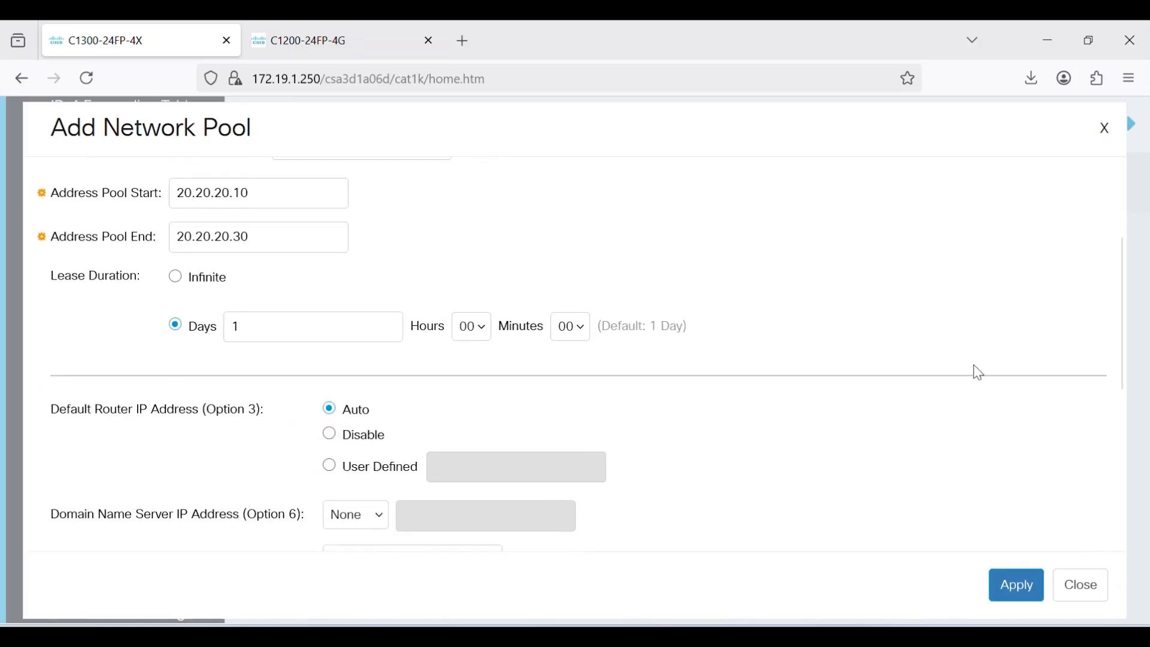
pyautogui.scroll(-2, 1119, 368)
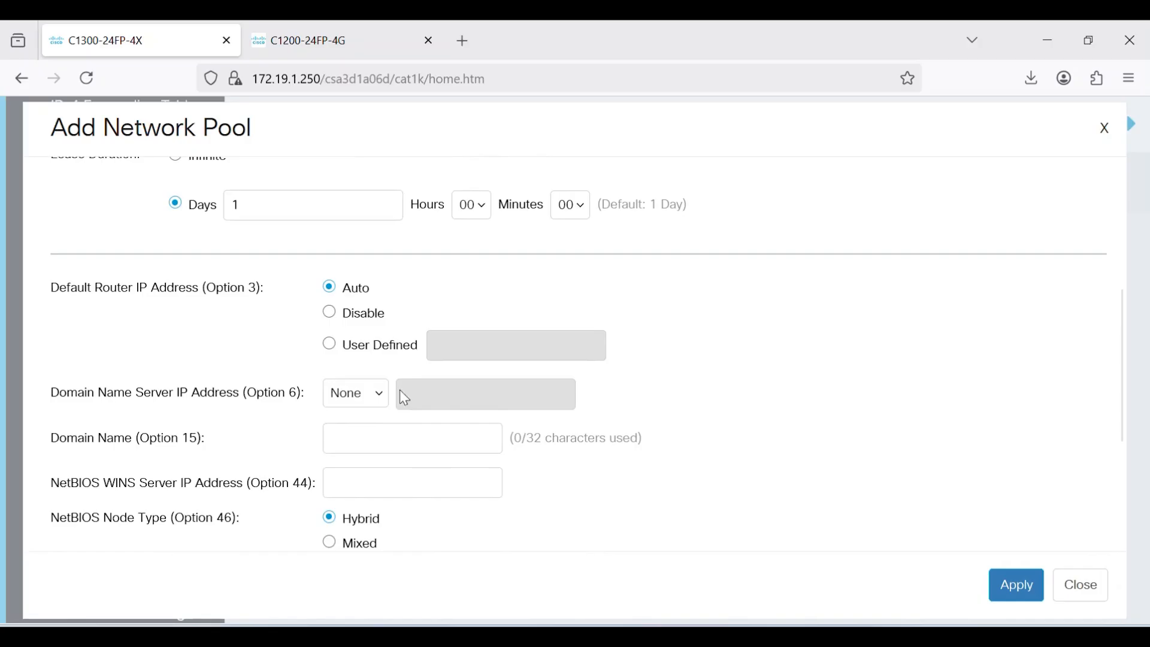
pyautogui.click(371, 395)
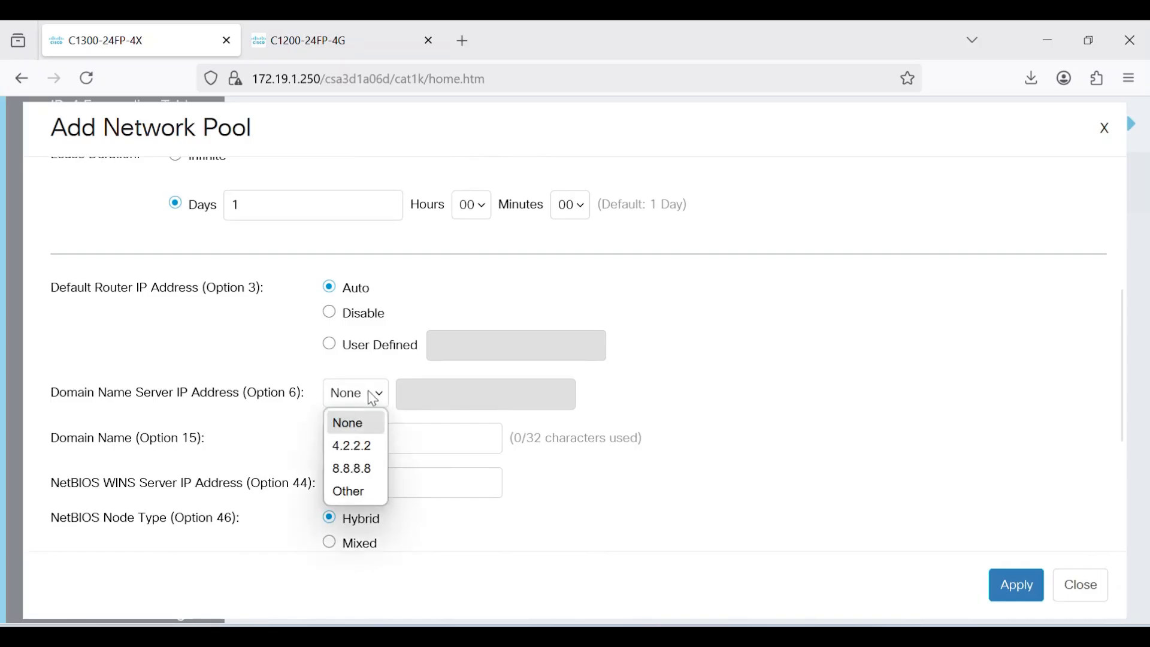
pyautogui.click(357, 470)
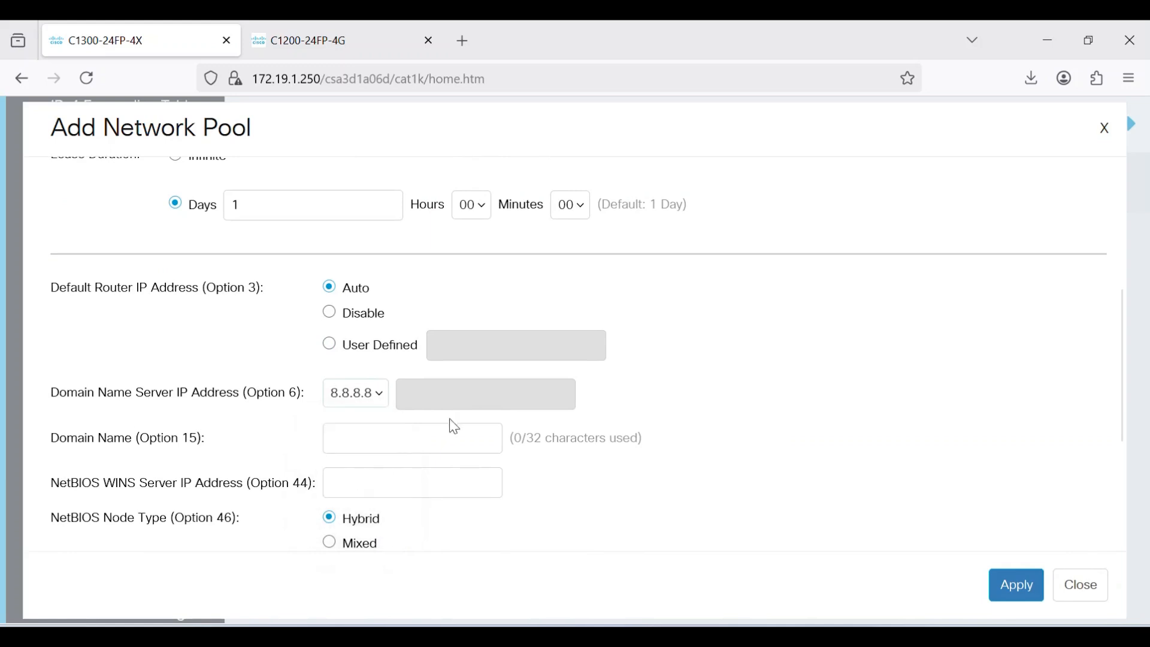
pyautogui.moveTo(1120, 380); pyautogui.dragTo(1117, 512)
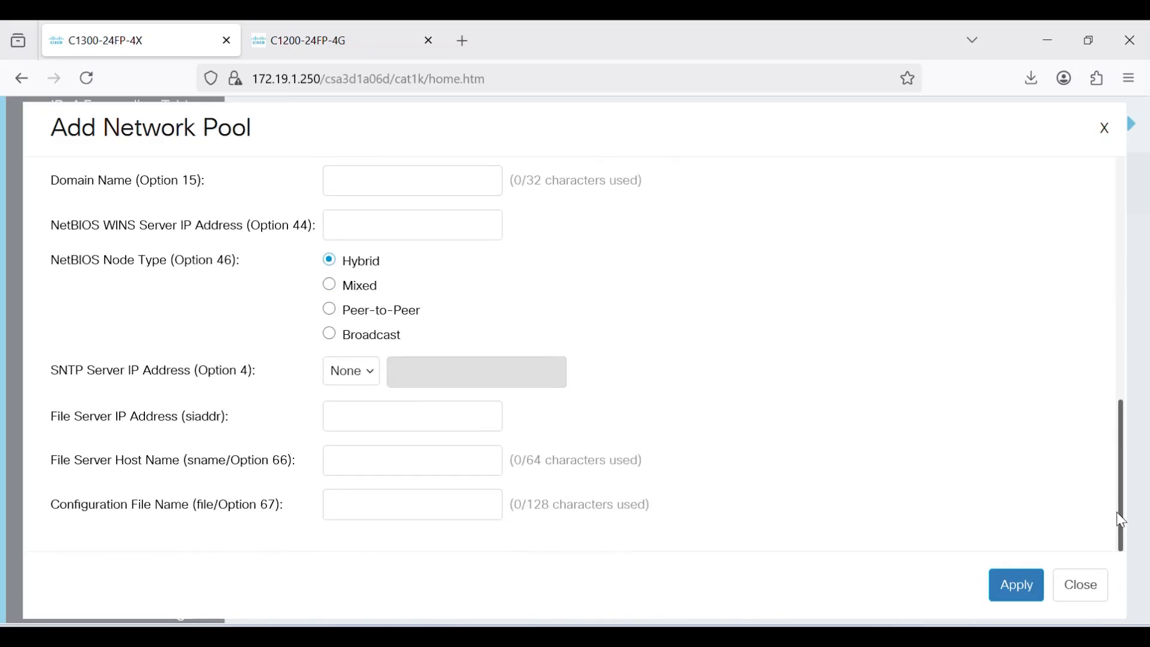
pyautogui.click(1017, 585)
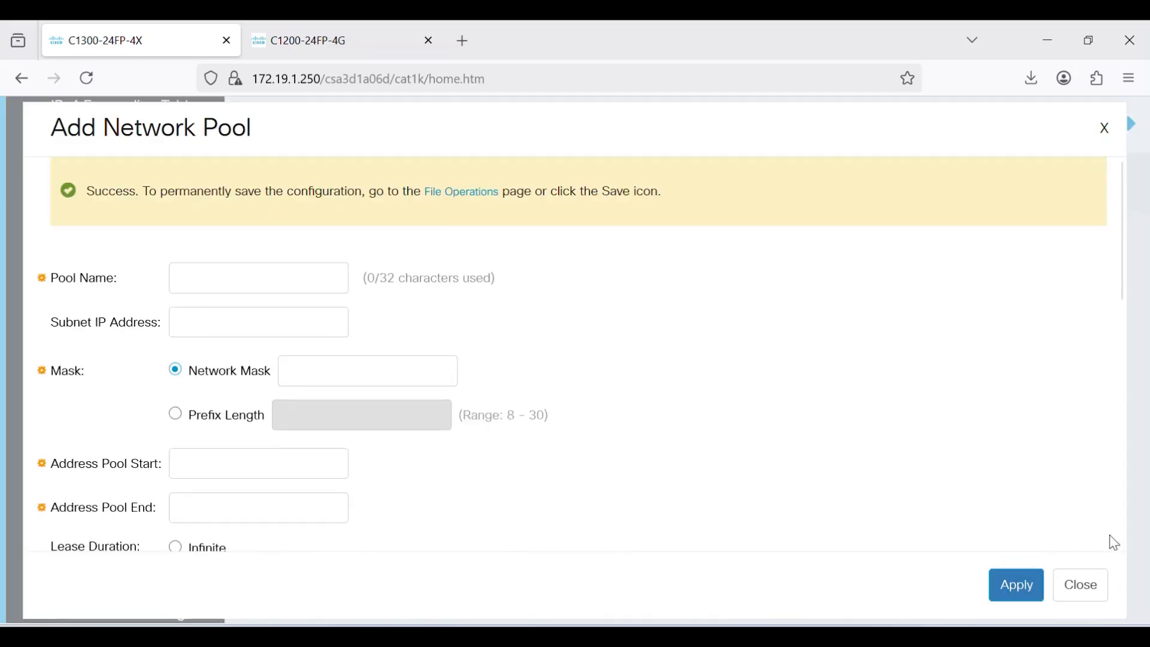
pyautogui.click(1088, 592)
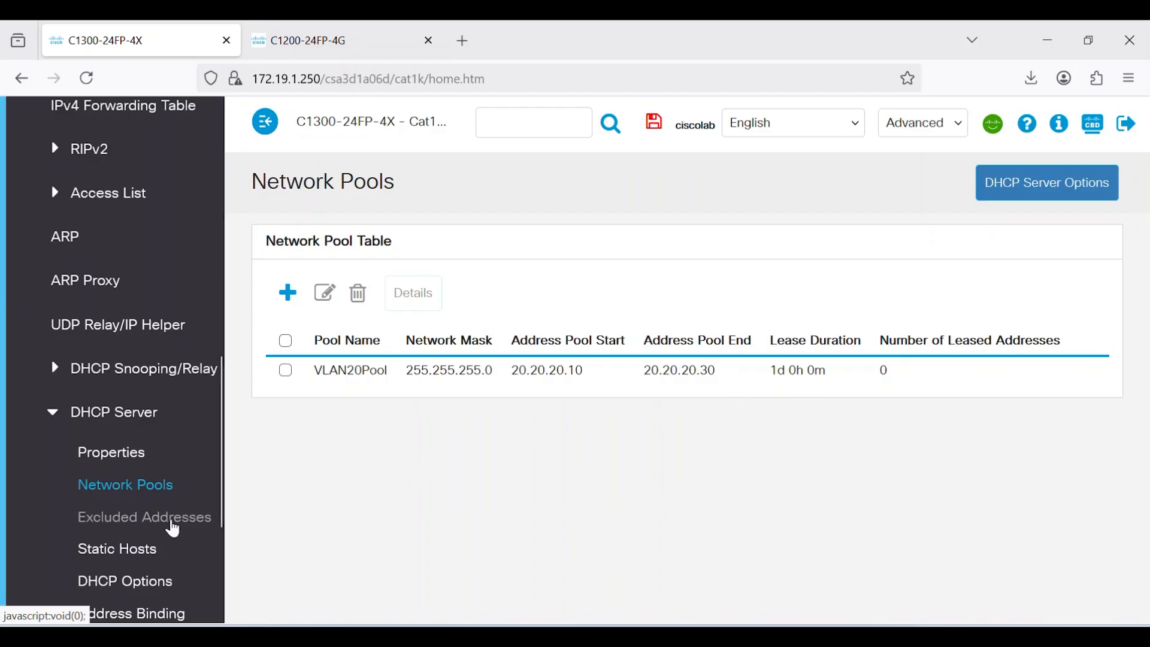
# Add and apply an excluded address range from 20.20.20.12 to 20.20.20.15
pyautogui.click(173, 529)
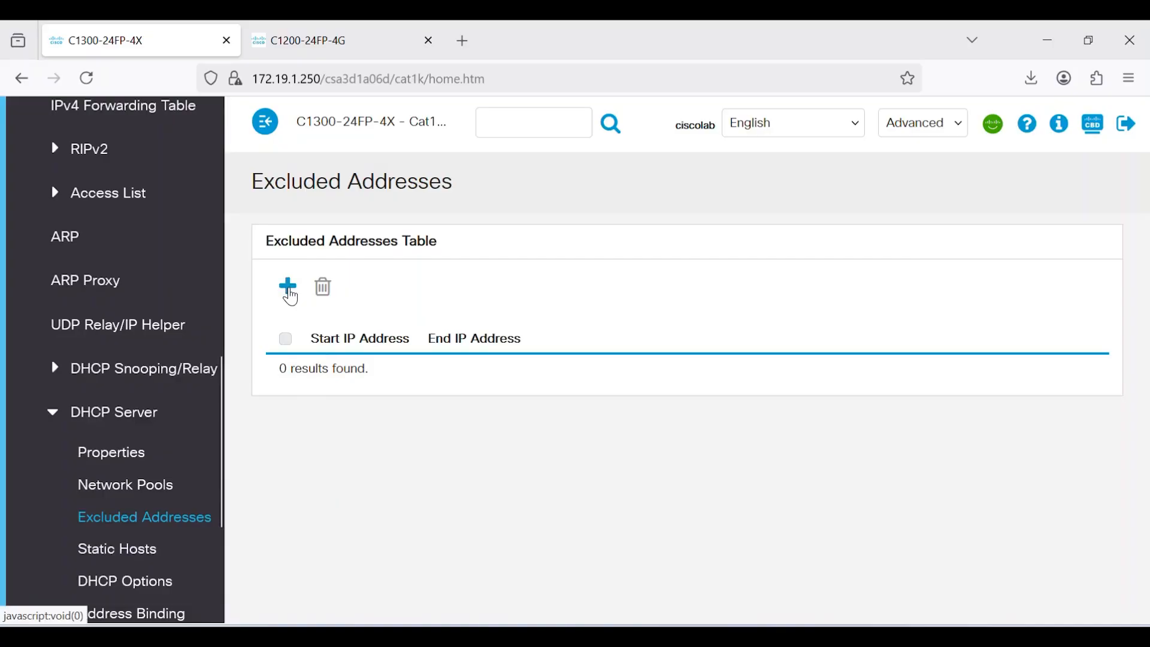
pyautogui.click(288, 286)
pyautogui.click(414, 233)
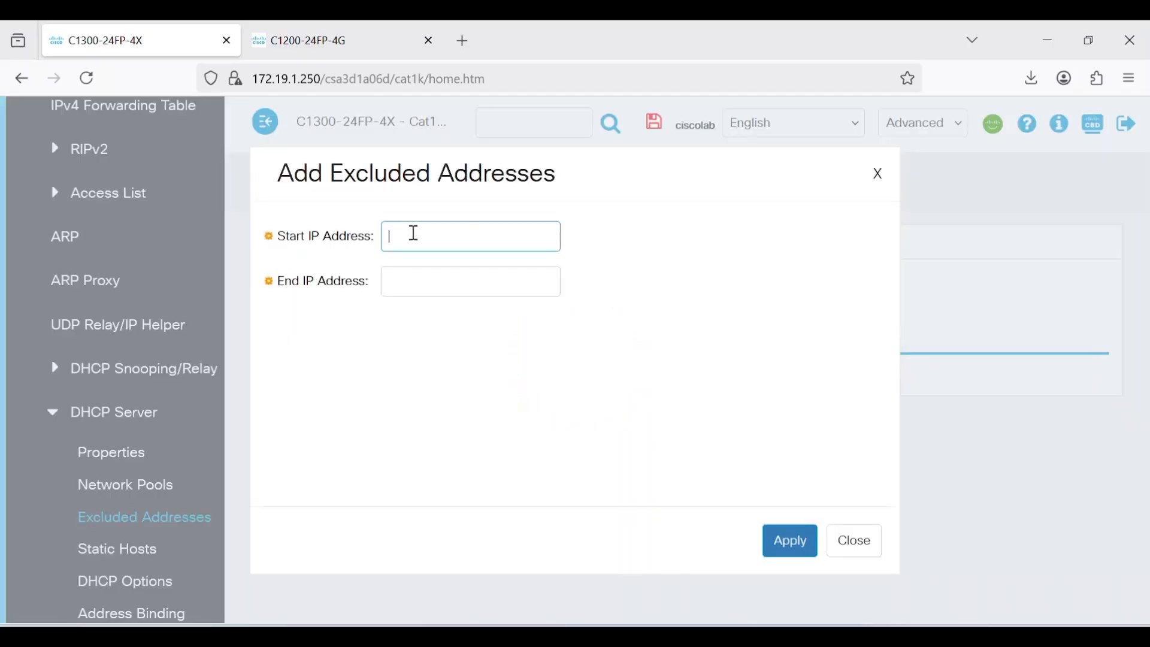
pyautogui.write('20.20.20.12')
pyautogui.press('Tab')
pyautogui.write('20.20.20.15')
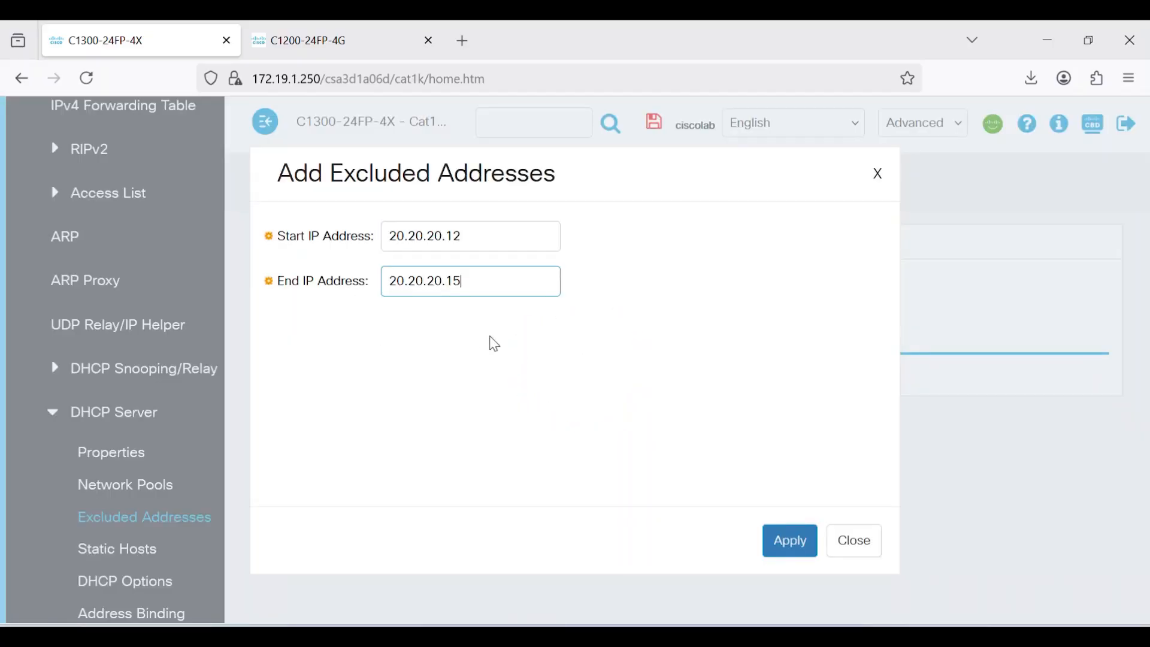
pyautogui.click(509, 363)
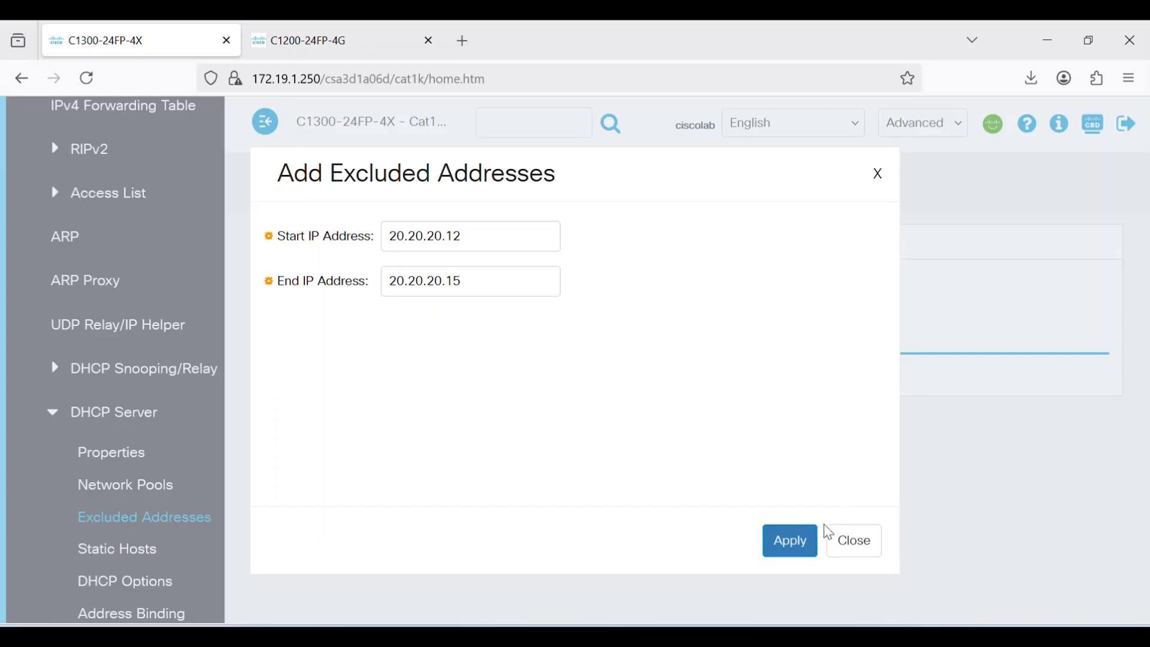
pyautogui.click(799, 543)
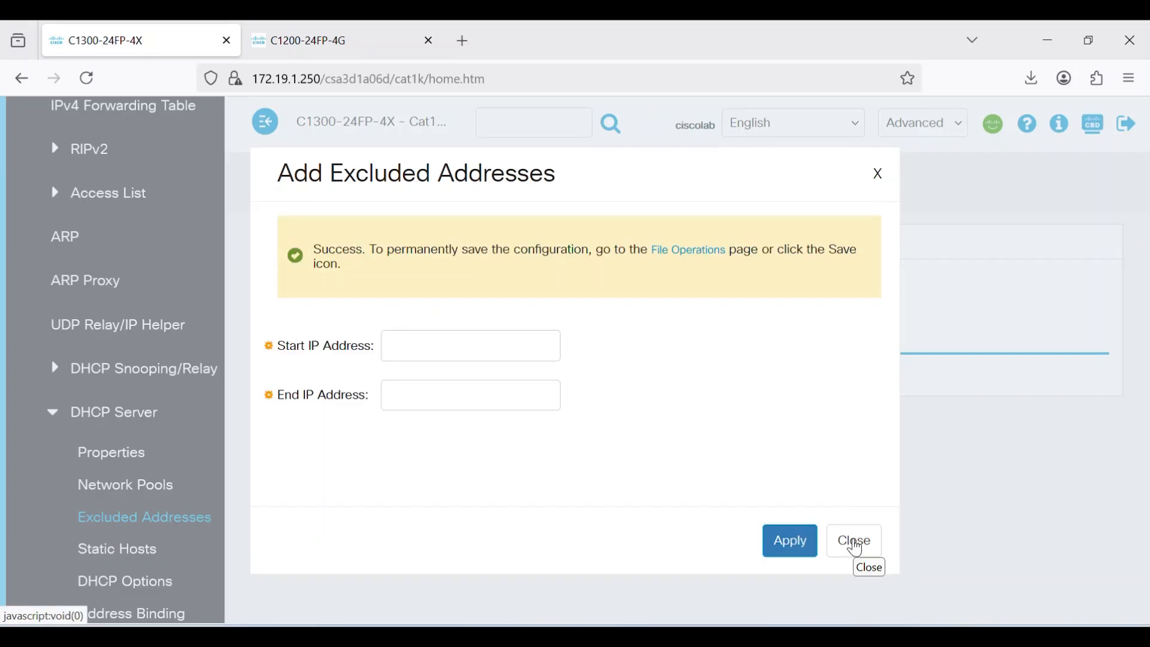
pyautogui.click(856, 542)
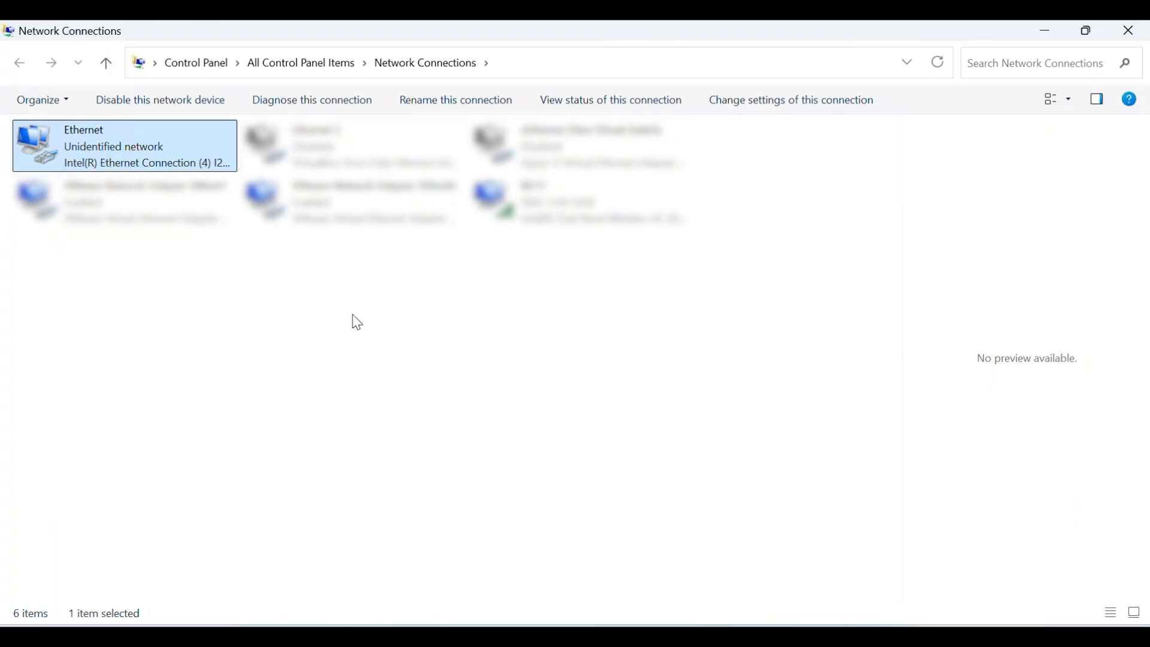
# Switch the Ethernet adapter's IPv4 to automatic IP and DNS, then check its lease details
pyautogui.doubleClick(164, 169)
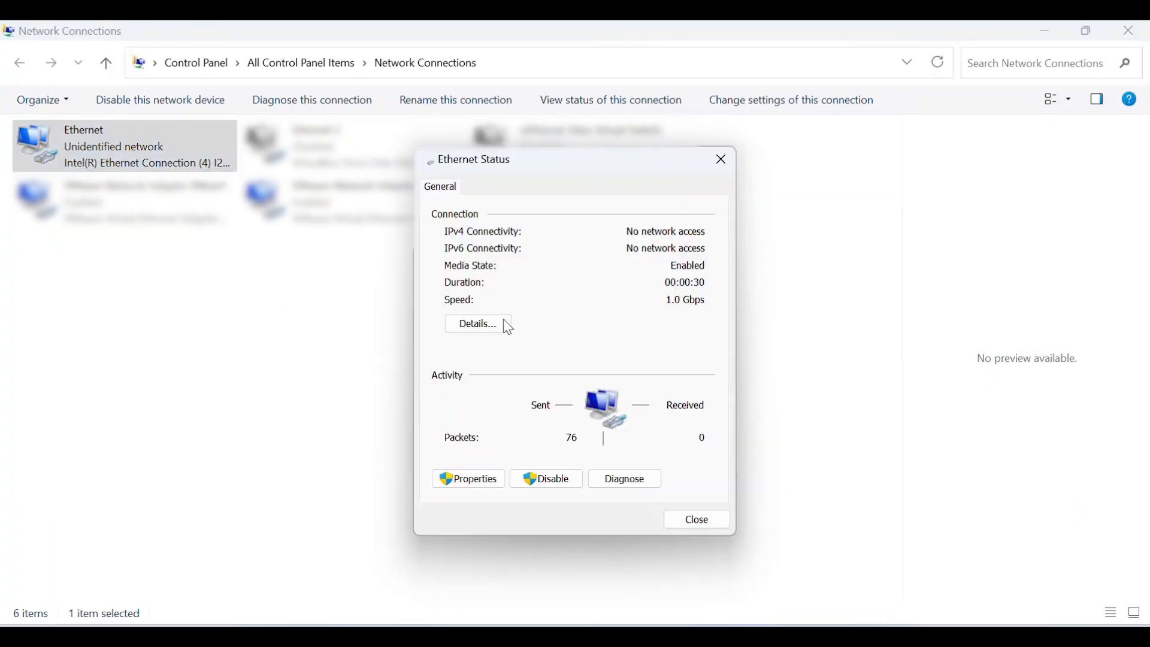
pyautogui.click(455, 477)
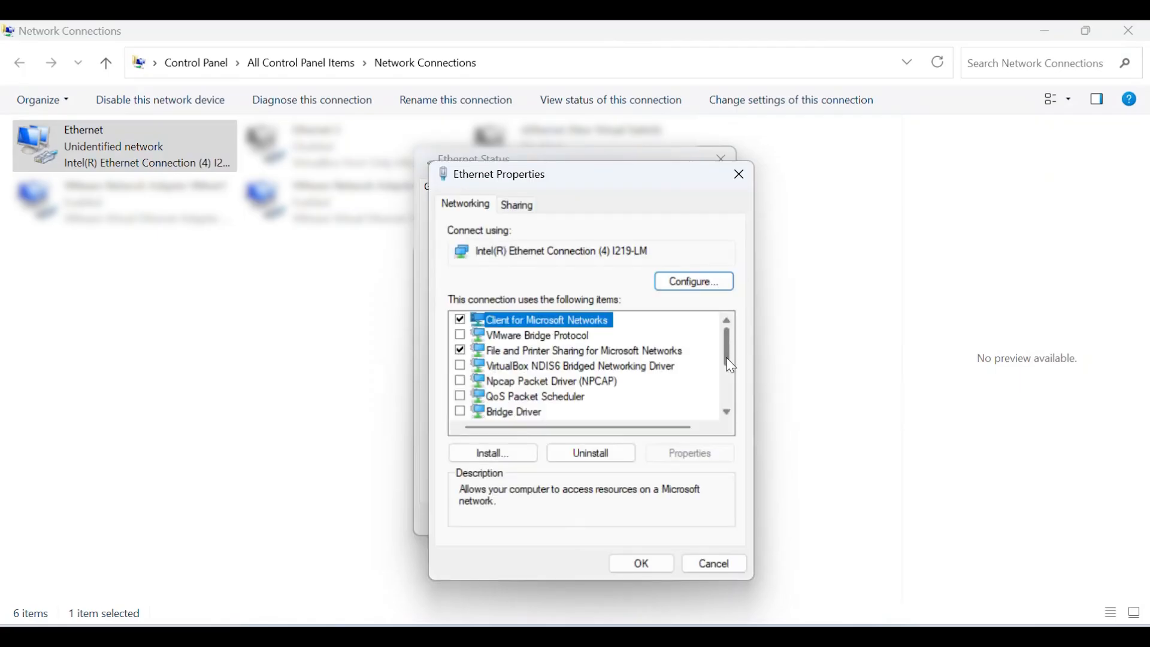
pyautogui.scroll(-2, 727, 364)
pyautogui.click(623, 354)
pyautogui.click(671, 453)
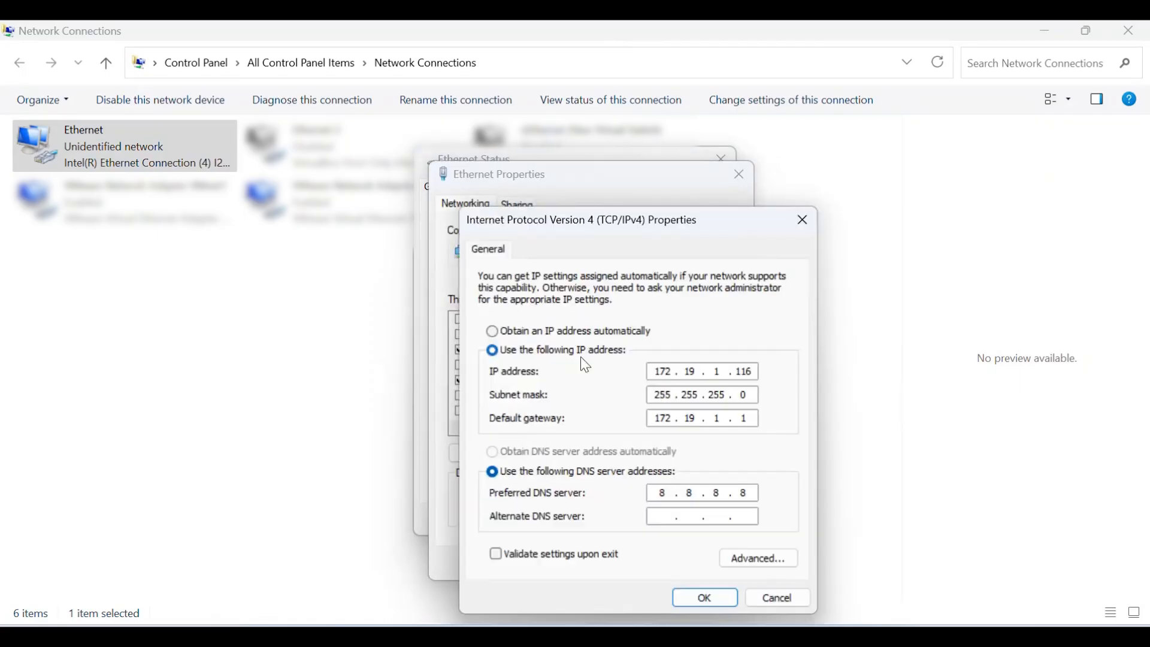
pyautogui.click(495, 334)
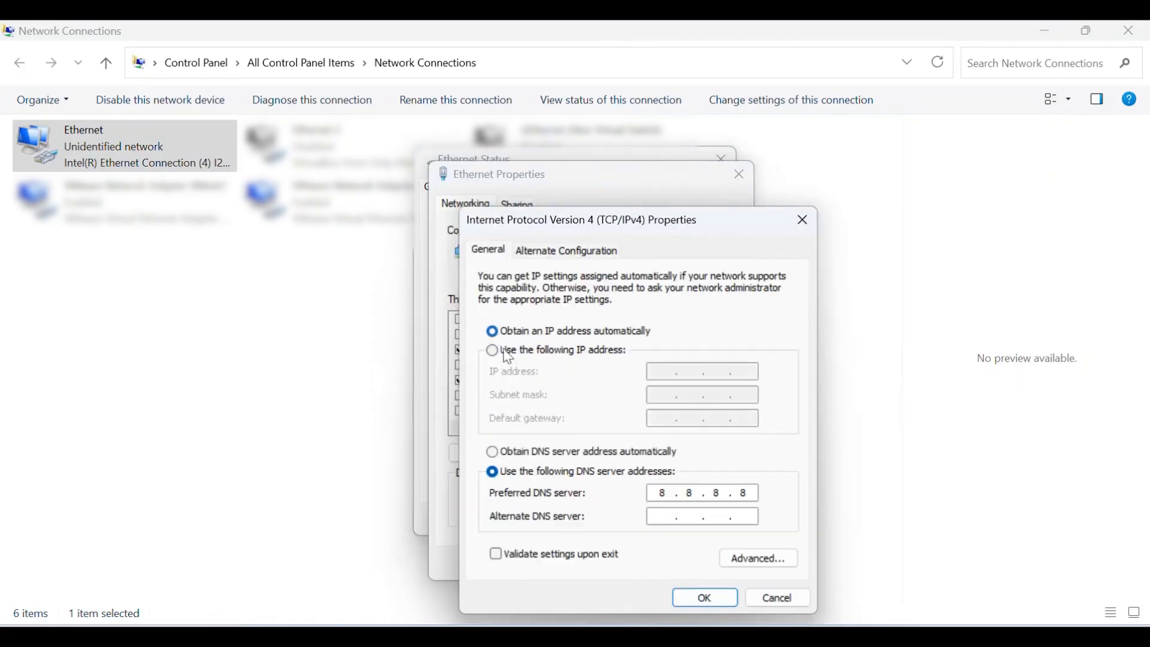
pyautogui.click(494, 453)
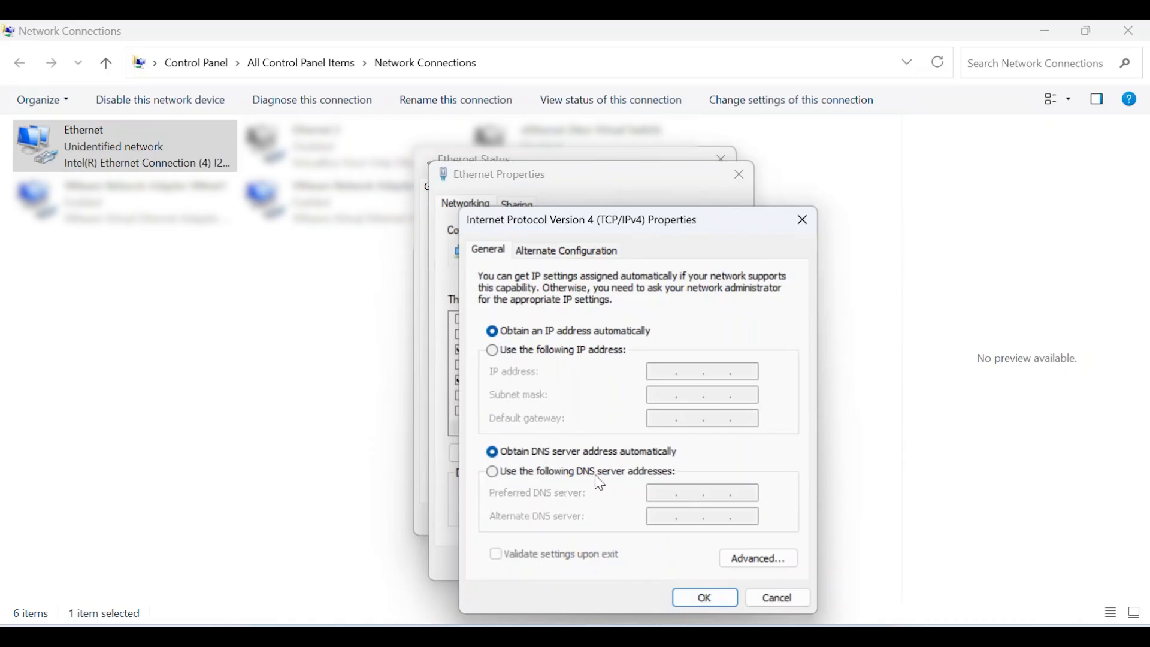
pyautogui.click(720, 599)
pyautogui.click(649, 565)
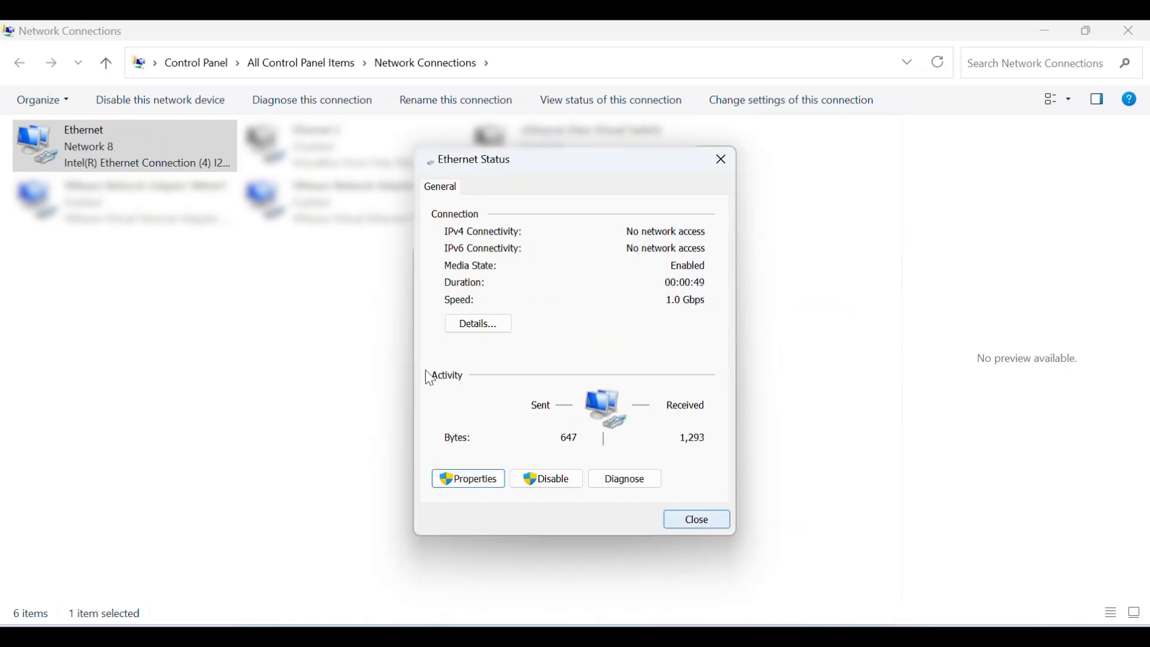
pyautogui.click(480, 325)
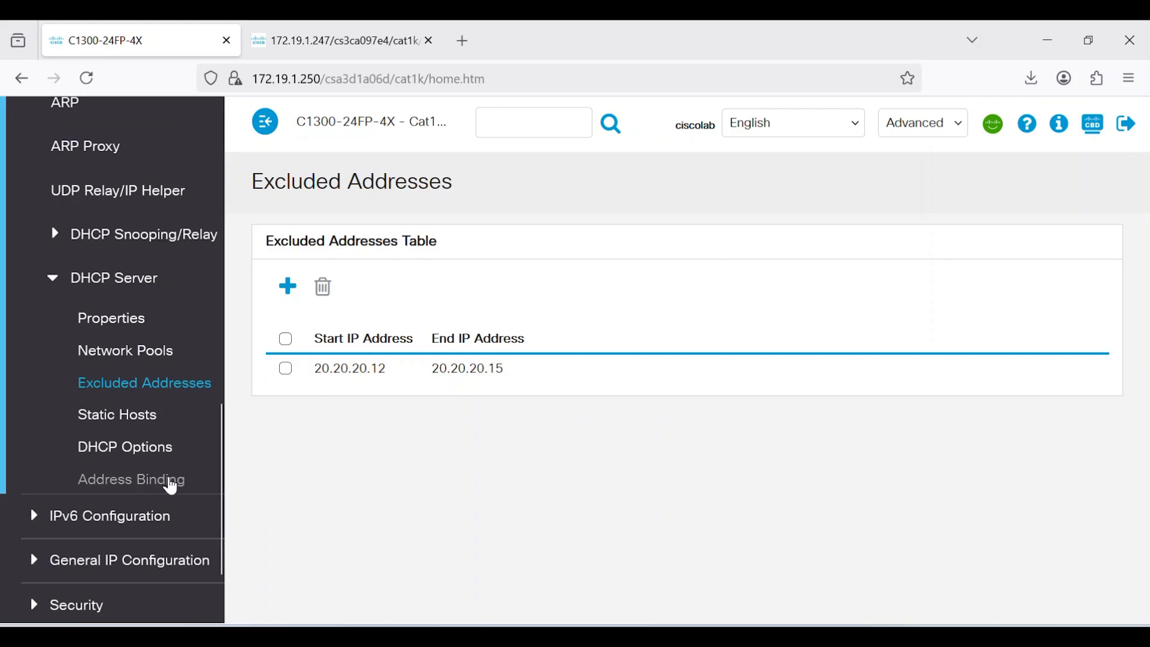
# Show the DHCP Address Binding table listing 20.20.20.10 as a dynamic allocated lease
pyautogui.click(171, 485)
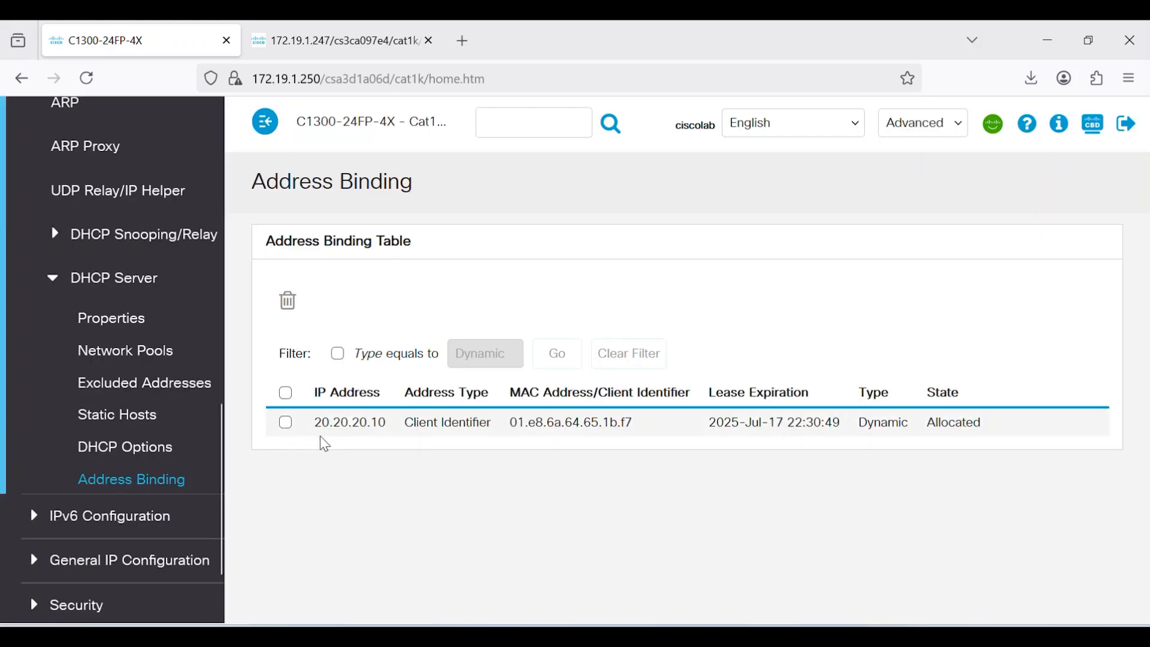
# Go to Network Pools showing VLAN20Pool (20.20.20.10–30) and save the switch configuration
pyautogui.moveTo(529, 427); pyautogui.dragTo(615, 440)
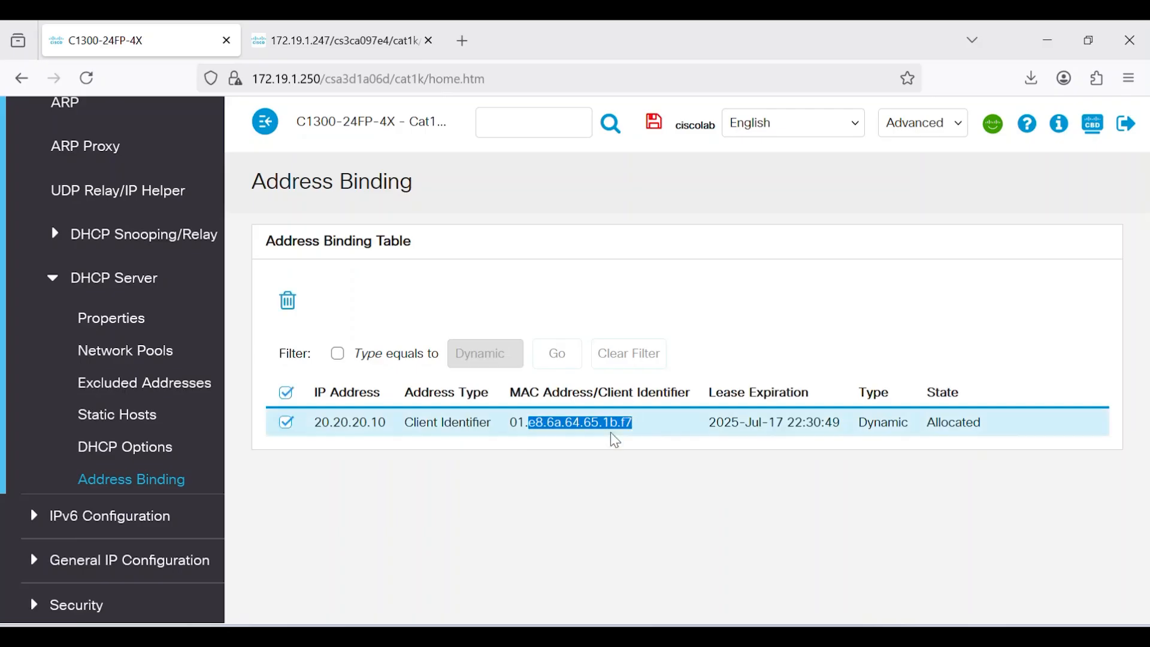
pyautogui.click(659, 472)
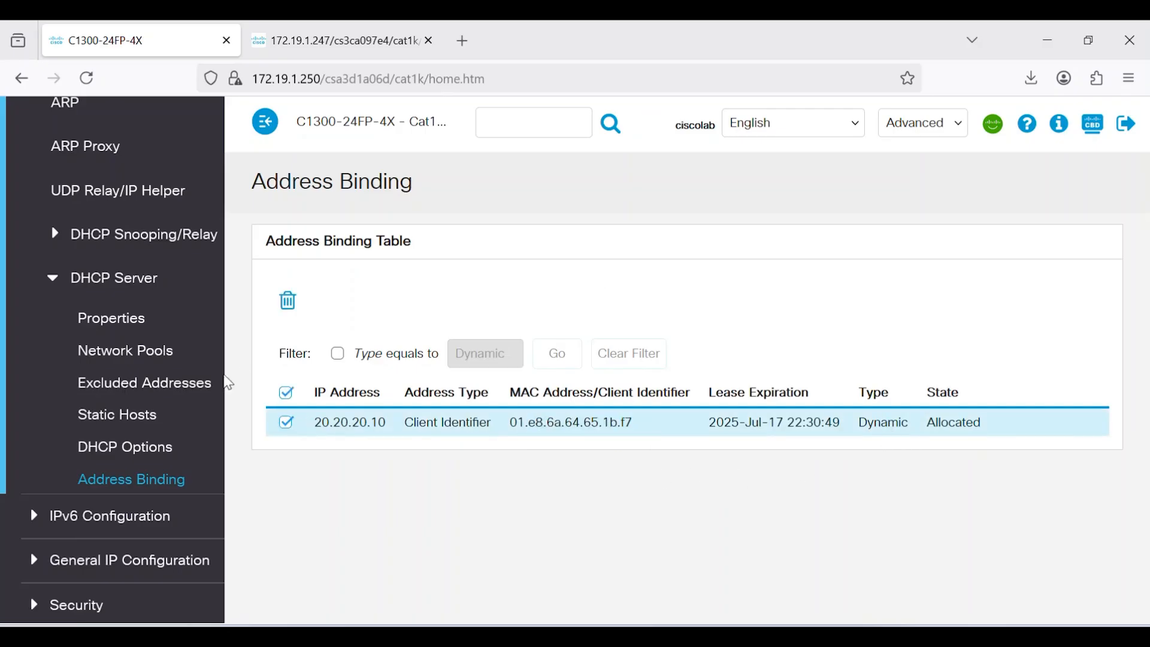
pyautogui.click(133, 329)
pyautogui.click(171, 354)
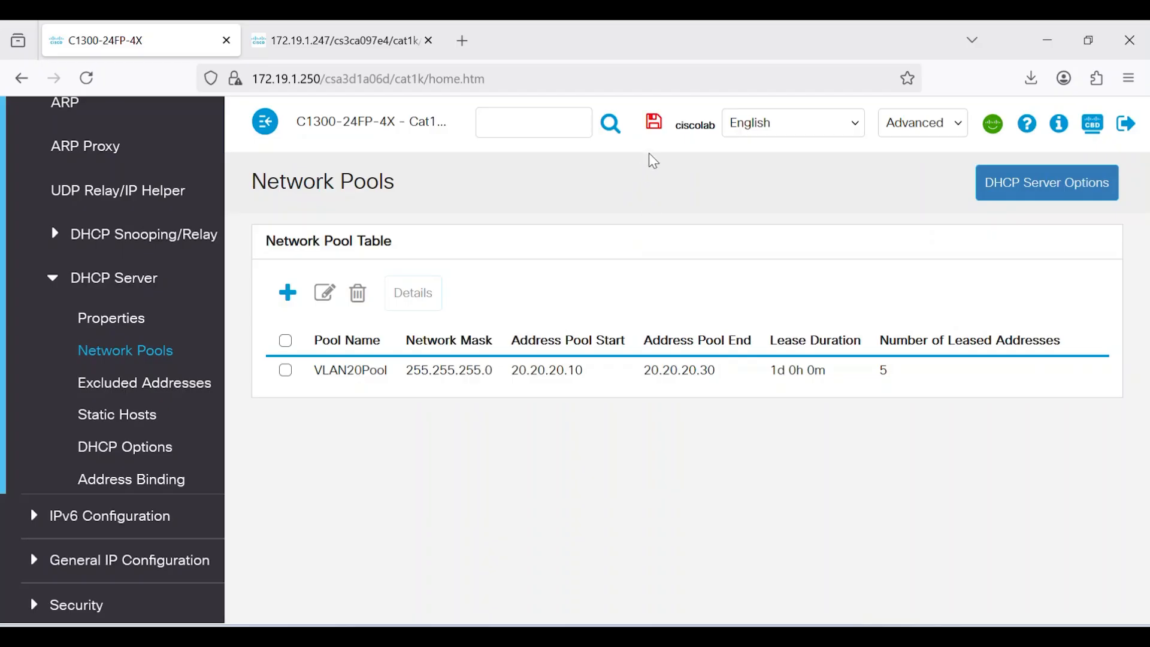
pyautogui.click(655, 134)
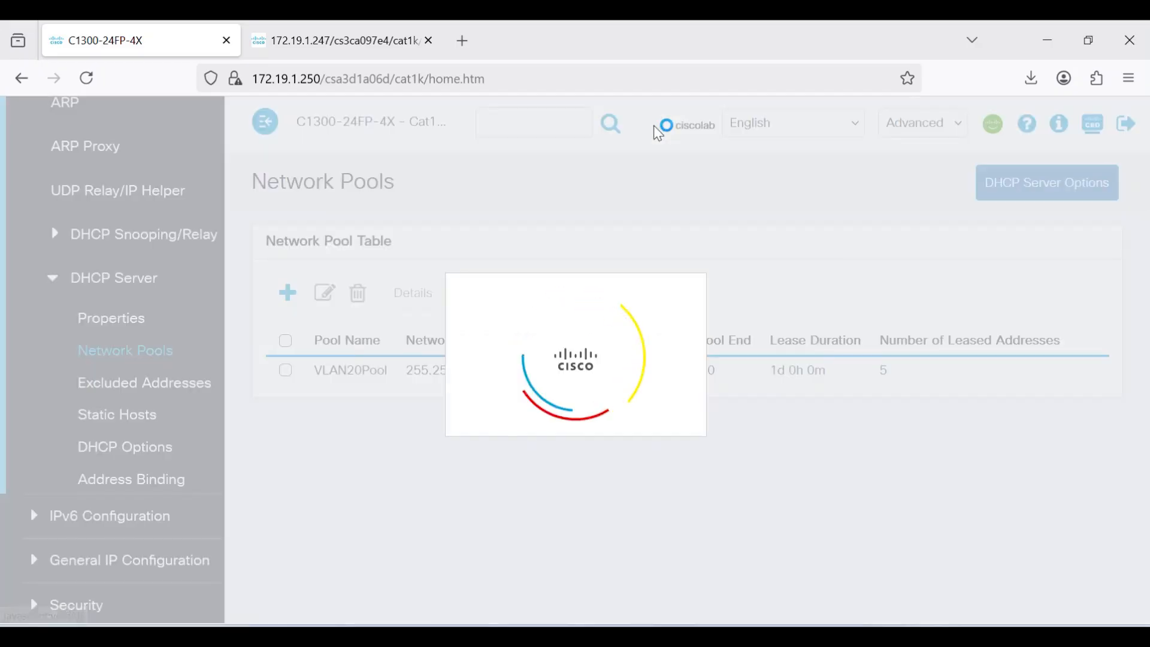